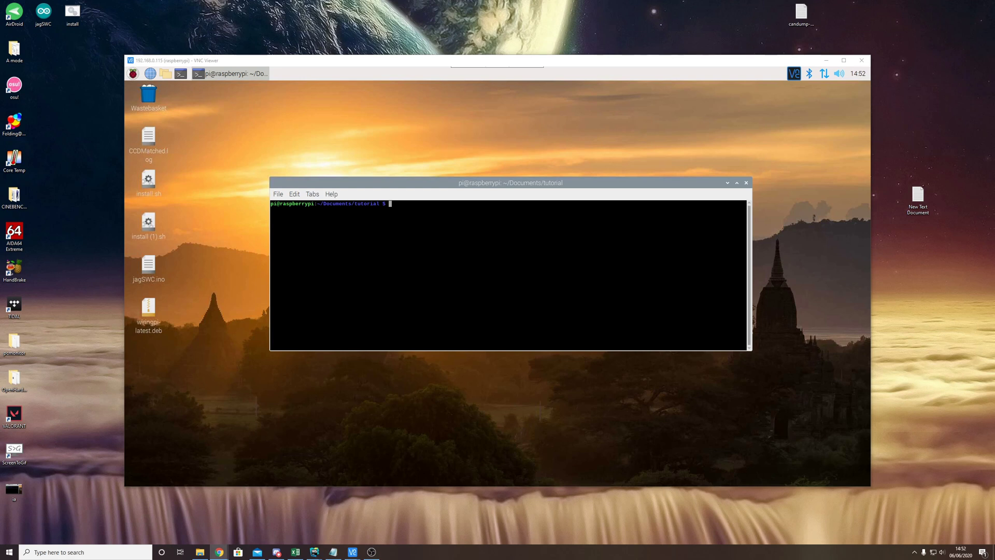
Clone the intelligent-auto GitHub repository with git clone --recursive.
{"action": "left_click", "coordinate": [408, 216]}
{"action": "type", "text": "gi"}
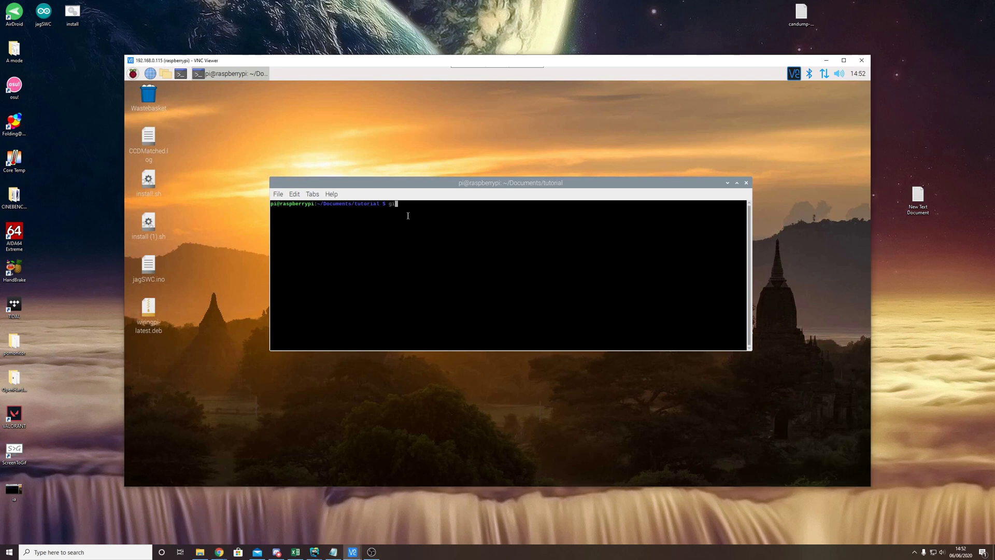
{"action": "type", "text": "t clone --recursive"}
{"action": "right_click", "coordinate": [459, 206]}
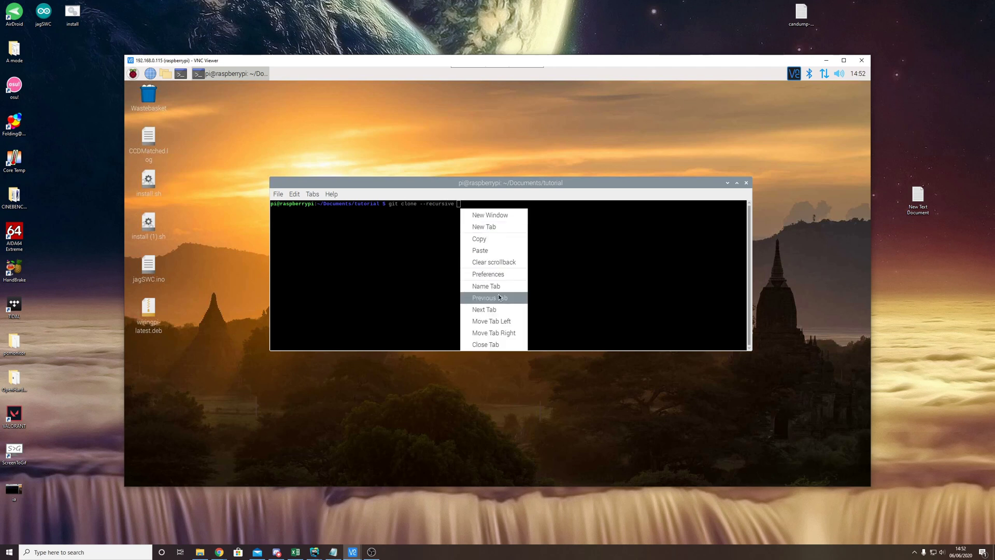
{"action": "left_click", "coordinate": [482, 251]}
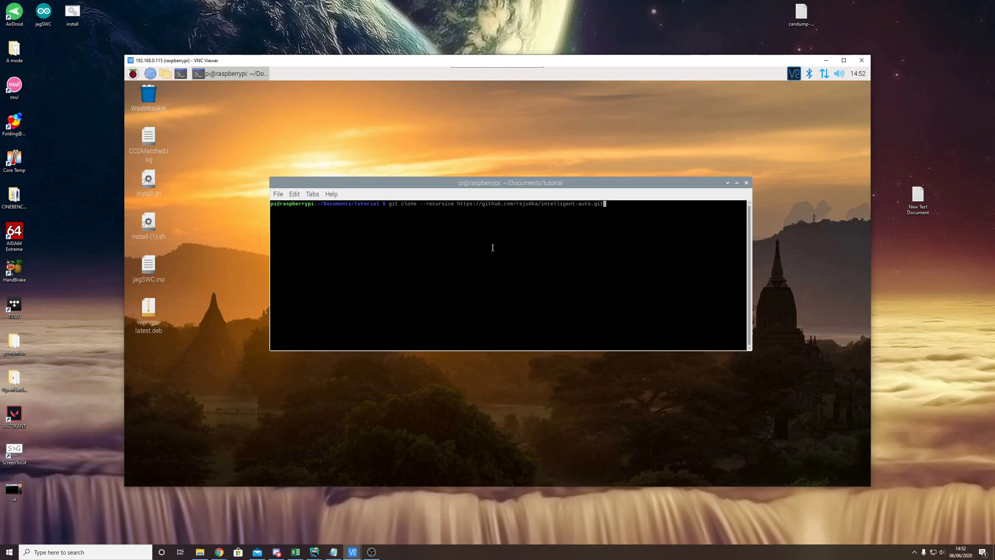
{"action": "key", "text": "Return"}
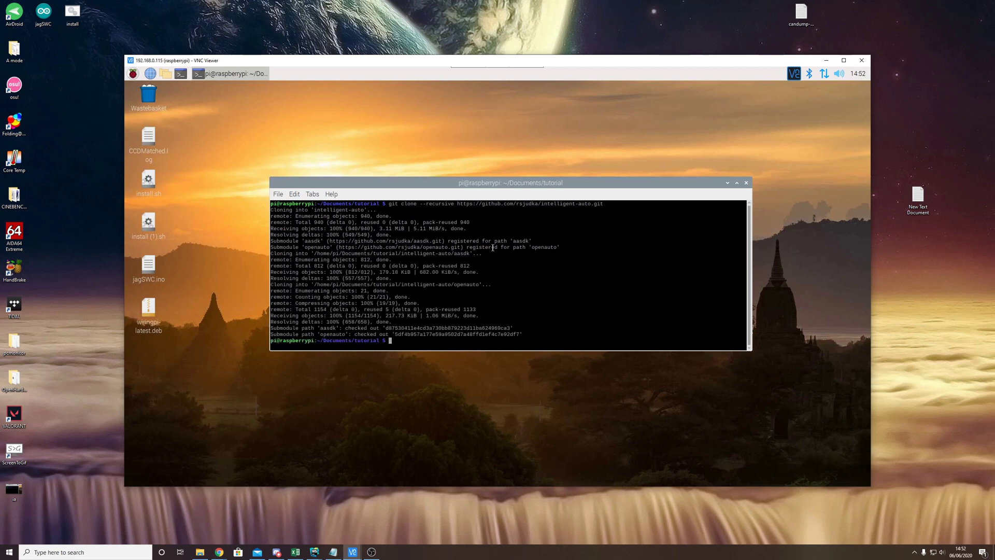
Enter the intelligent-auto folder and confirm with git status that it is clean on master.
{"action": "type", "text": "cd int"}
{"action": "key", "text": "Tab"}
{"action": "key", "text": "Return"}
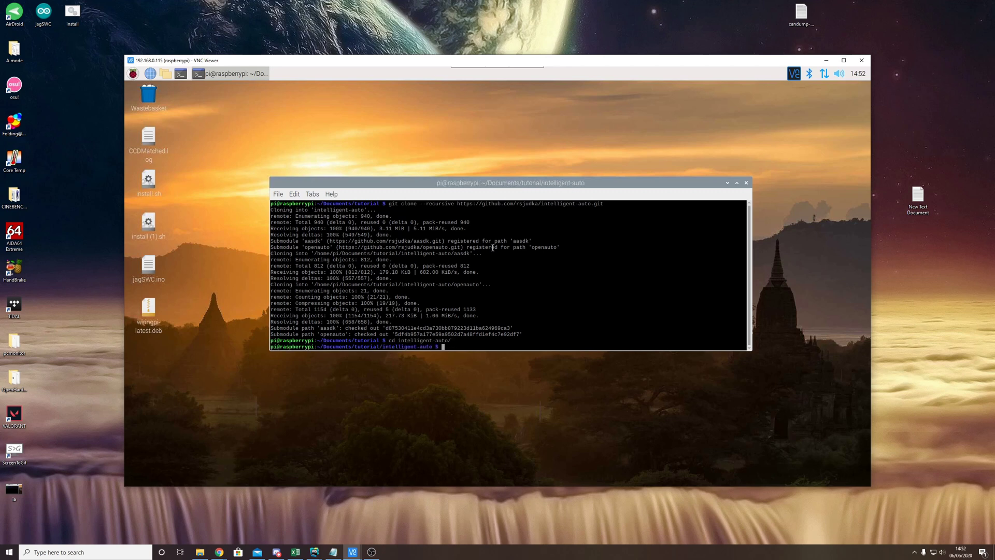
{"action": "type", "text": "git status"}
{"action": "key", "text": "Return"}
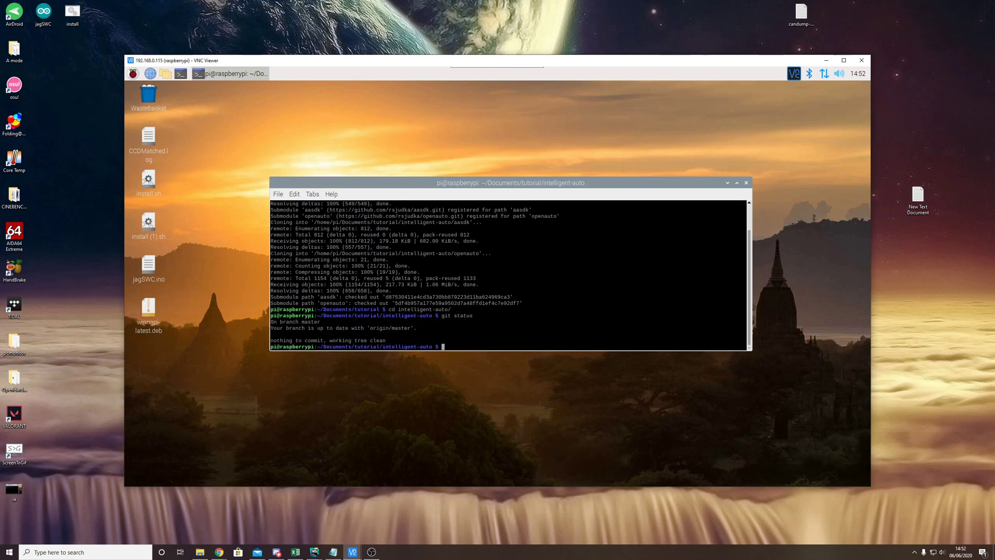
{"action": "left_click", "coordinate": [220, 552]}
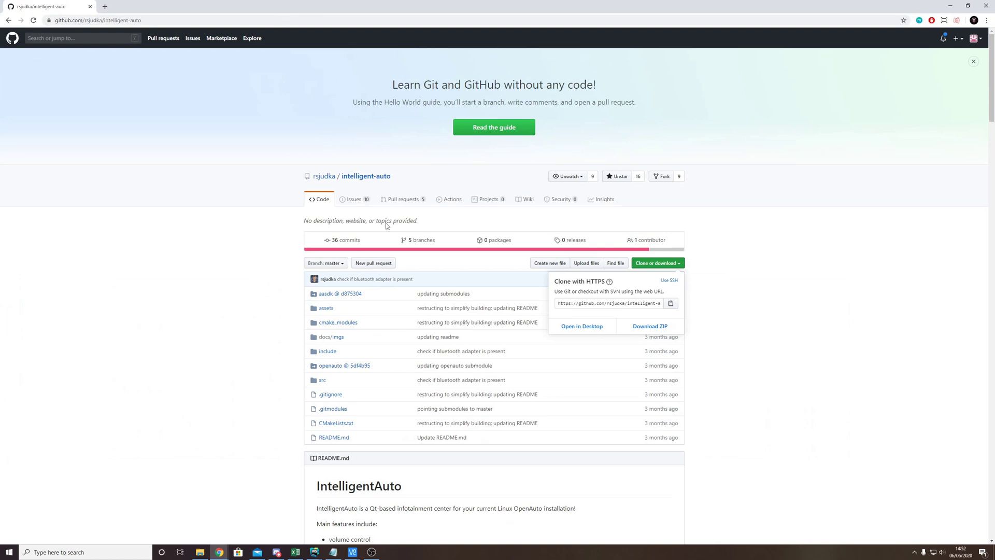
Switch the GitHub repository view from master to the develop branch.
{"action": "left_click", "coordinate": [290, 306]}
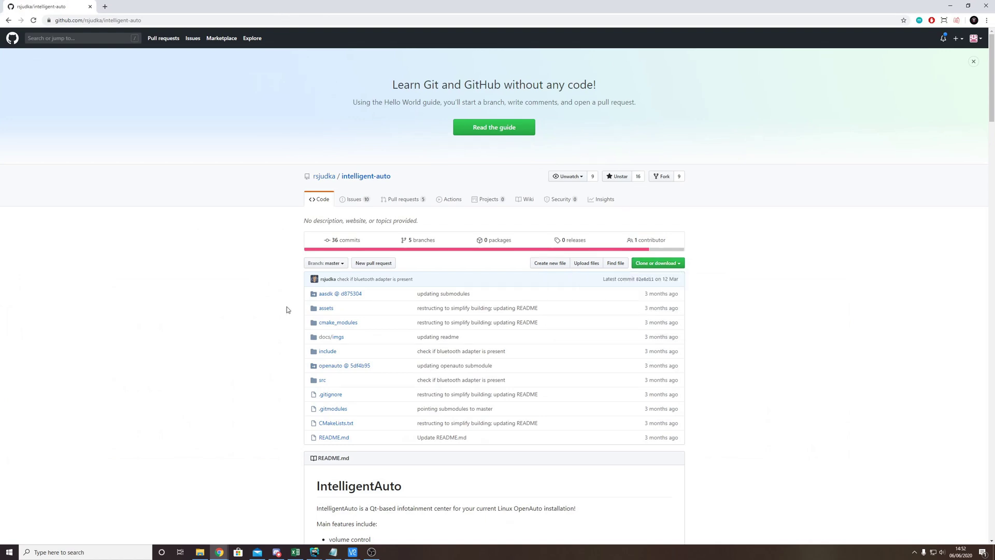
{"action": "left_click", "coordinate": [341, 264]}
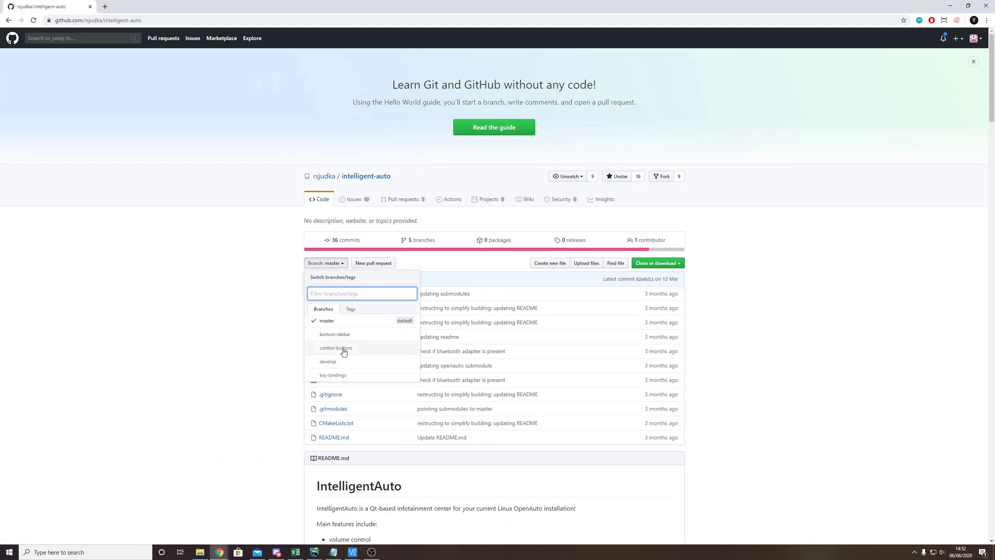
{"action": "left_click", "coordinate": [239, 304]}
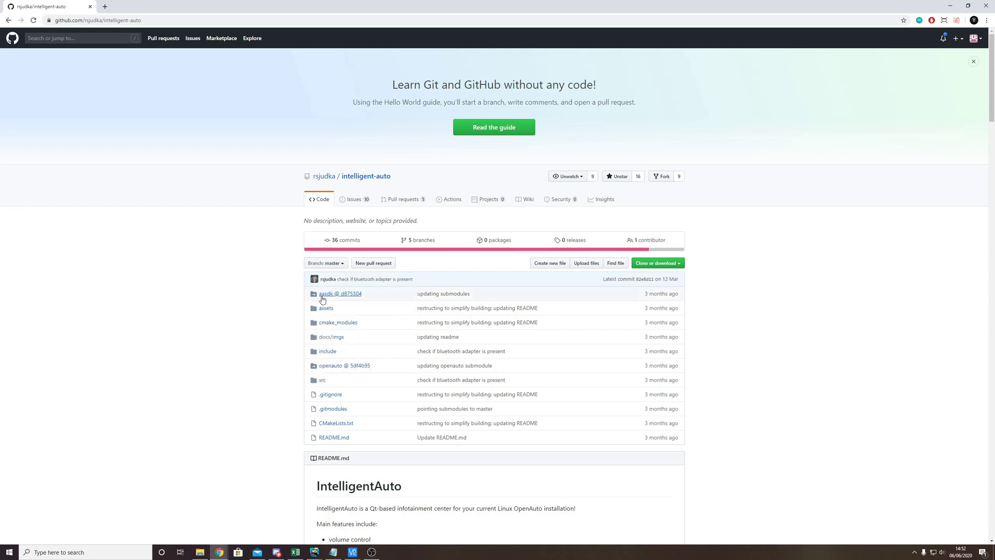
{"action": "left_click", "coordinate": [342, 263]}
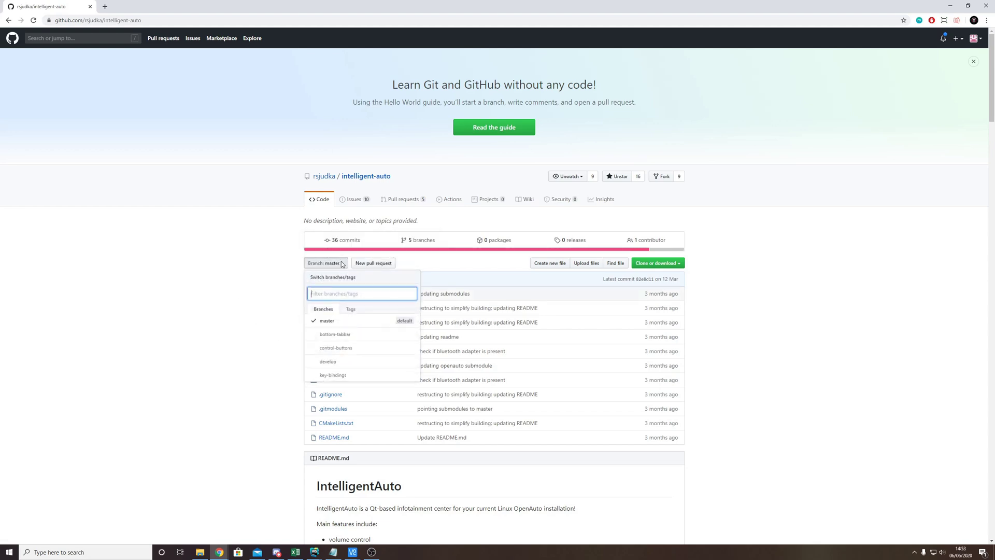
{"action": "left_click", "coordinate": [333, 363]}
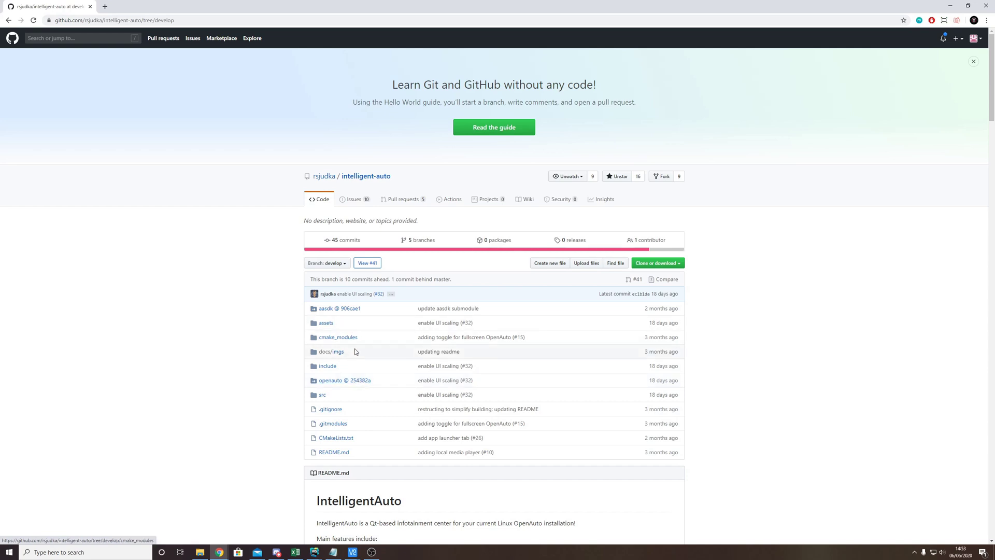
Enter the aasdk submodule and run git status, showing it at commit d875304.
{"action": "left_click", "coordinate": [354, 553]}
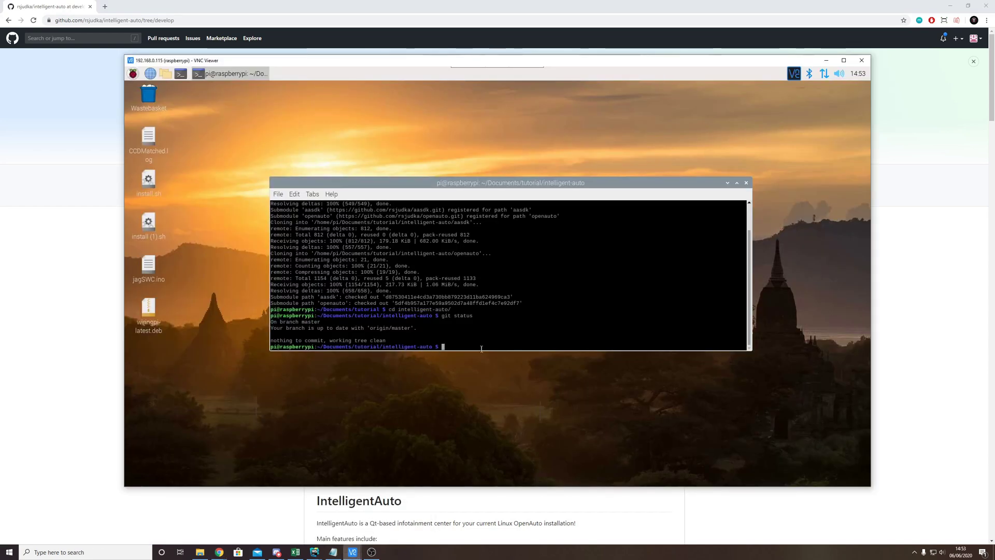
{"action": "type", "text": "cd aas"}
{"action": "key", "text": "Tab"}
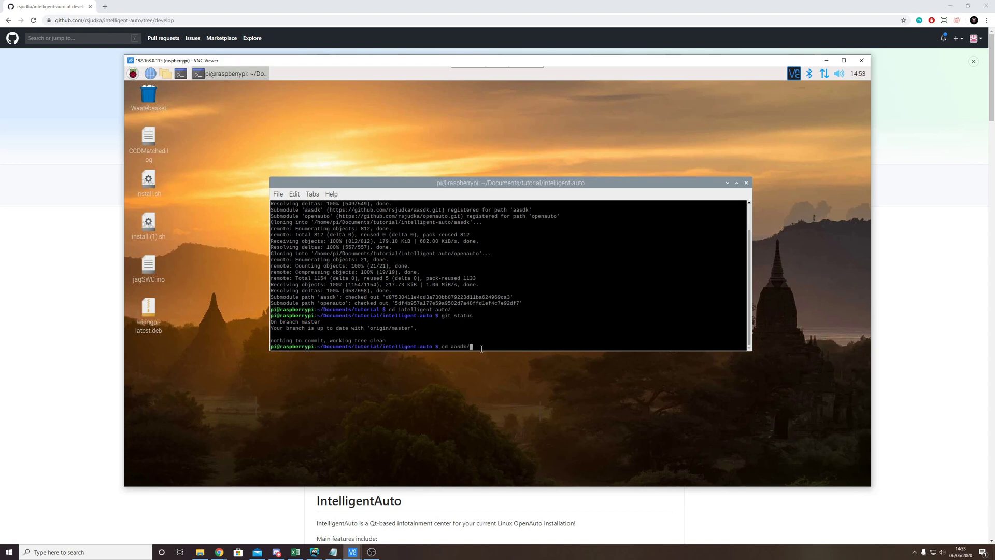
{"action": "key", "text": "Return"}
{"action": "type", "text": "git status"}
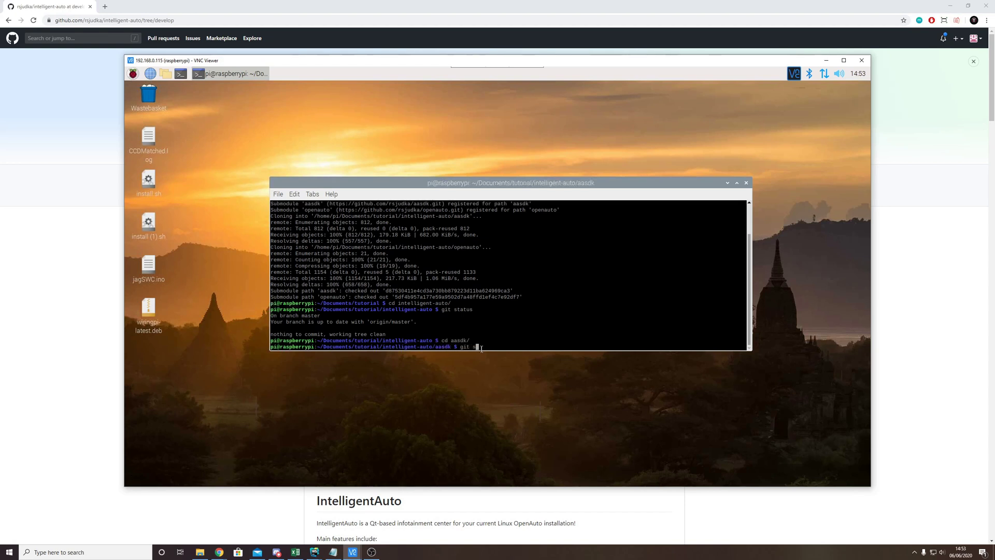
{"action": "key", "text": "Return"}
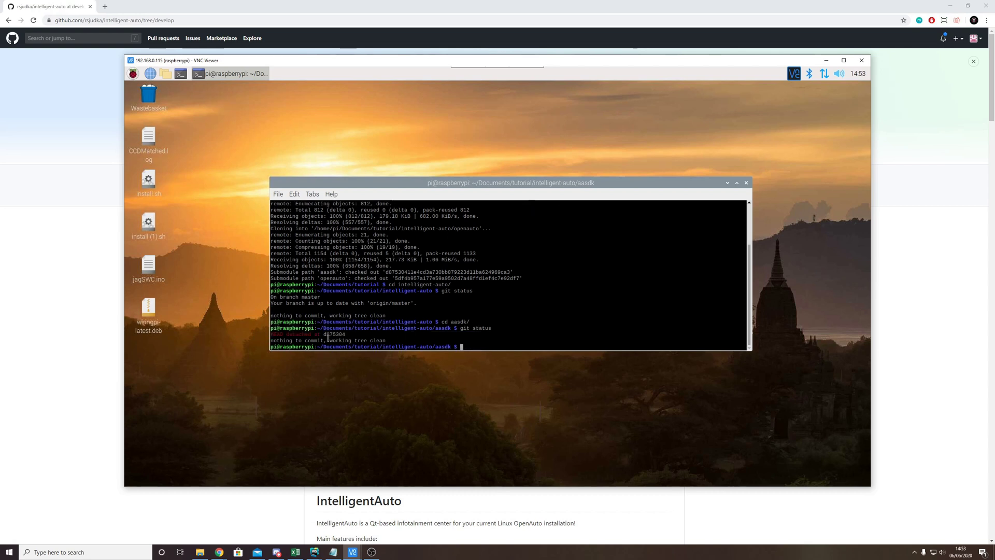
{"action": "key", "text": "alt+Tab"}
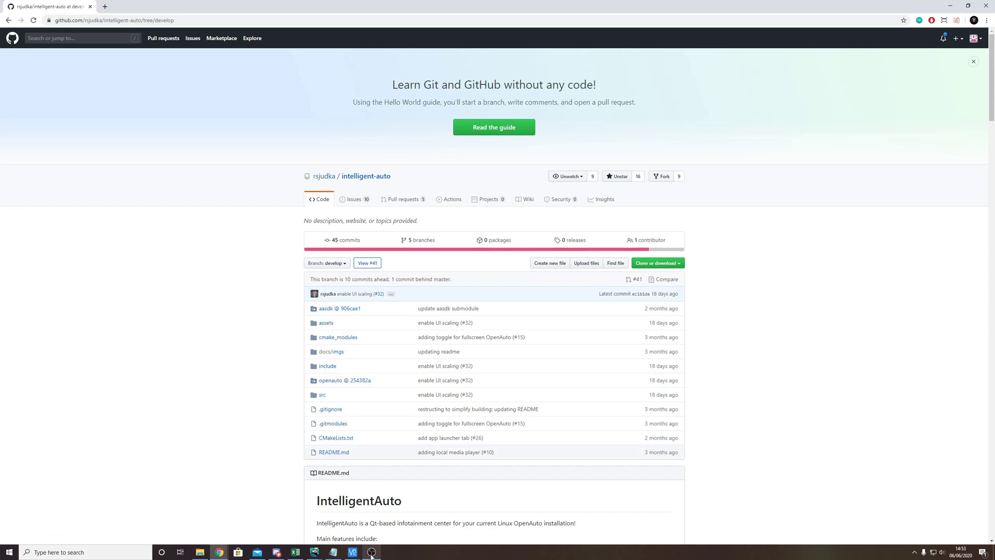
Check out commit 906cae1 in the aasdk submodule.
{"action": "mouse_move", "coordinate": [353, 551]}
{"action": "left_click", "coordinate": [357, 529]}
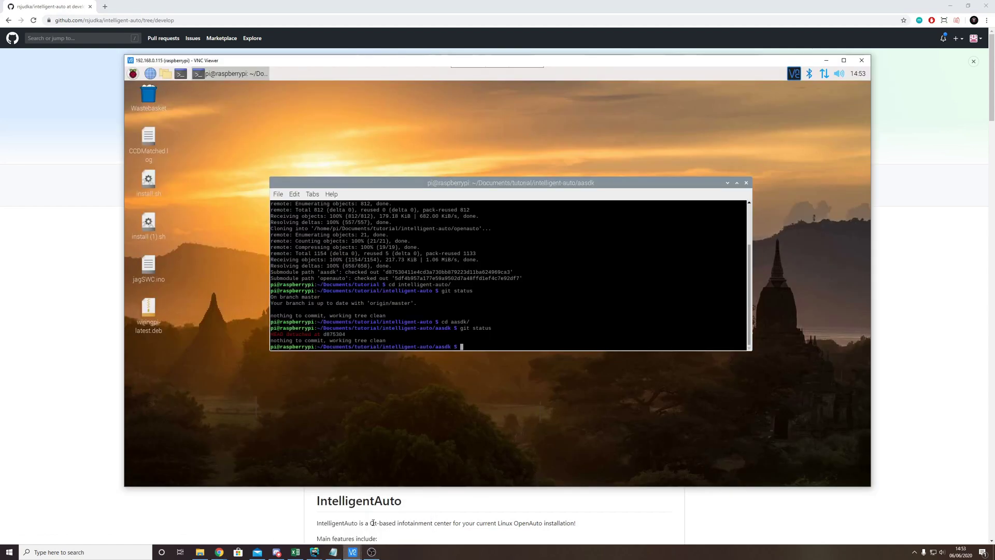
{"action": "left_click_drag", "start_coordinate": [438, 63], "coordinate": [731, 61]}
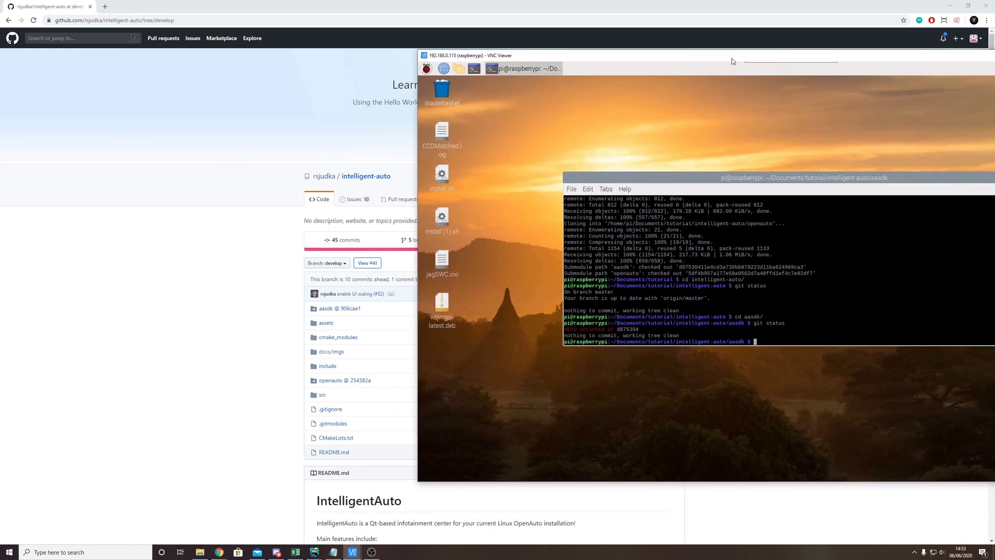
{"action": "type", "text": "git checkout 906cae1"}
{"action": "key", "text": "Return"}
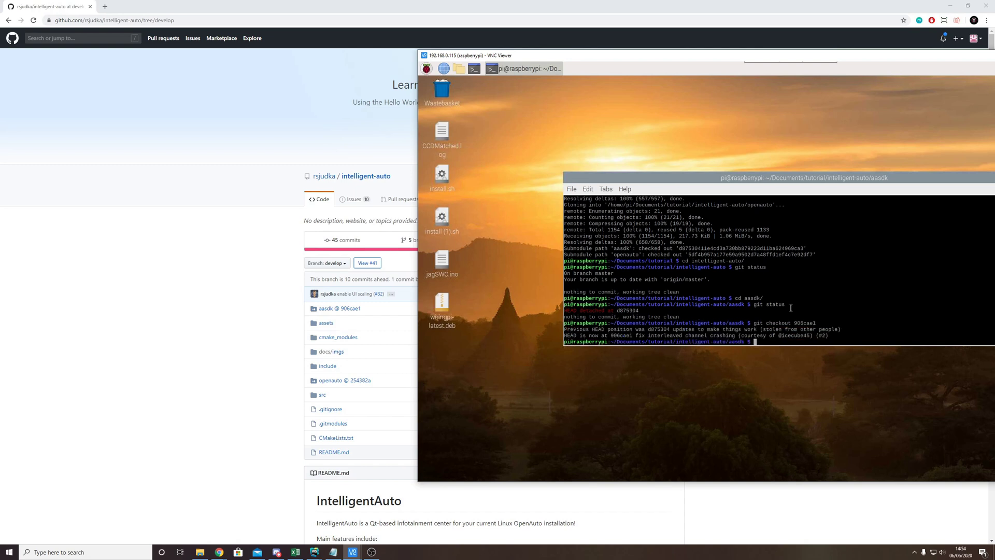
Move into the openauto submodule and check out commit 254382a.
{"action": "type", "text": "cd .."}
{"action": "key", "text": "Return"}
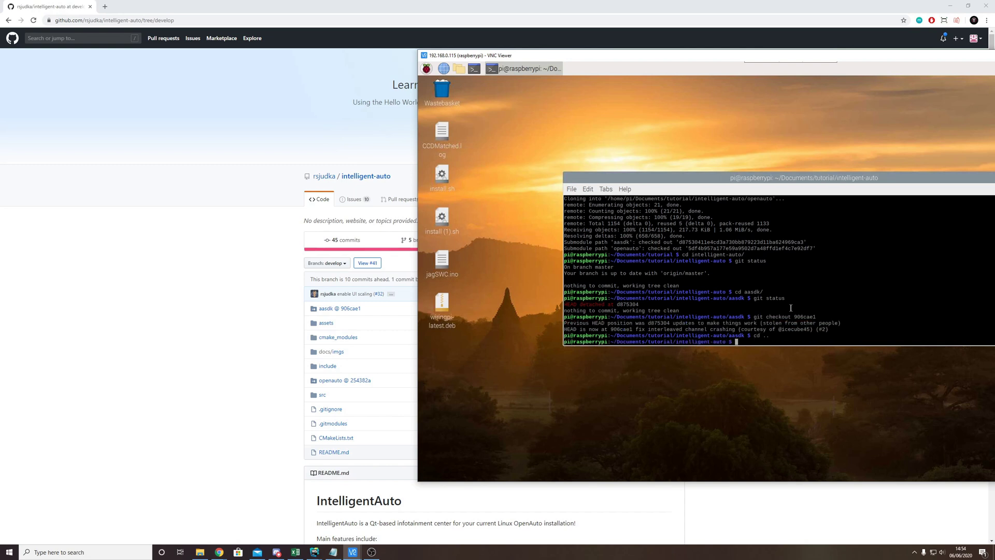
{"action": "type", "text": "cd openauto/"}
{"action": "key", "text": "Return"}
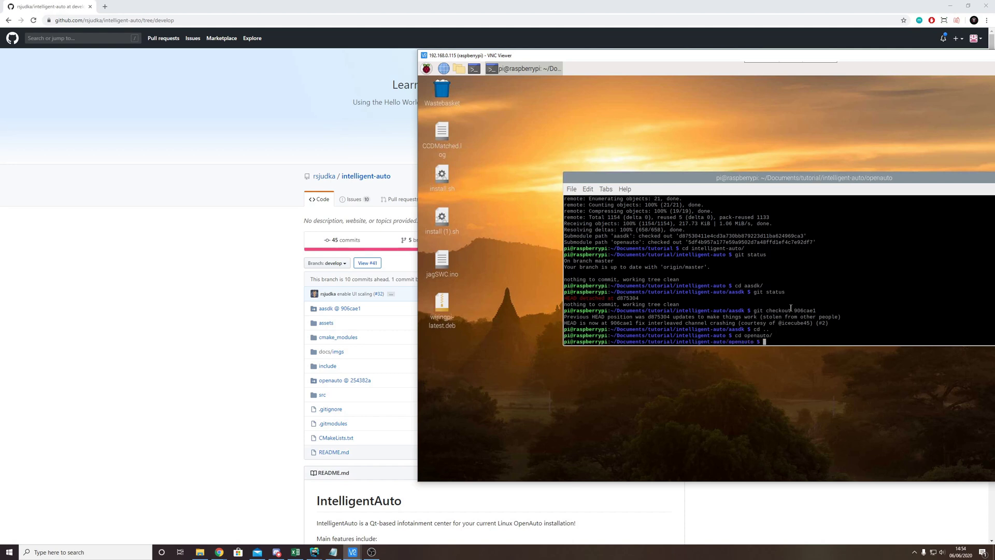
{"action": "type", "text": "git status"}
{"action": "key", "text": "Return"}
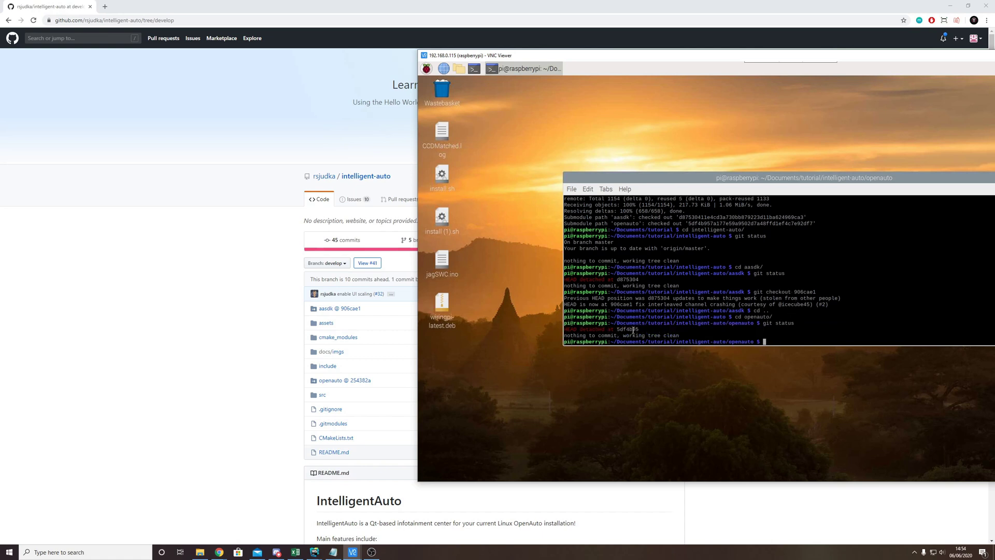
{"action": "type", "text": "git checkou"}
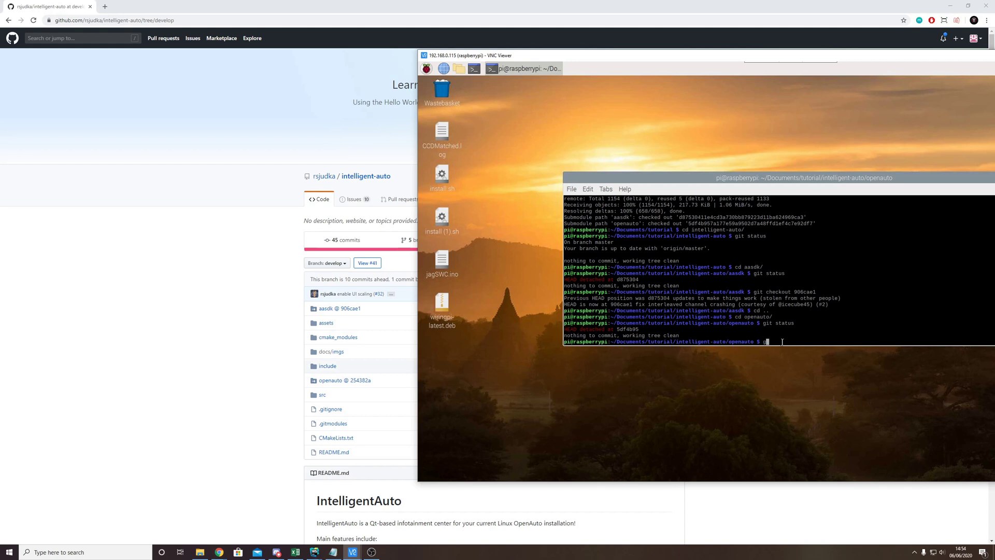
{"action": "type", "text": "t 254382a"}
{"action": "key", "text": "Return"}
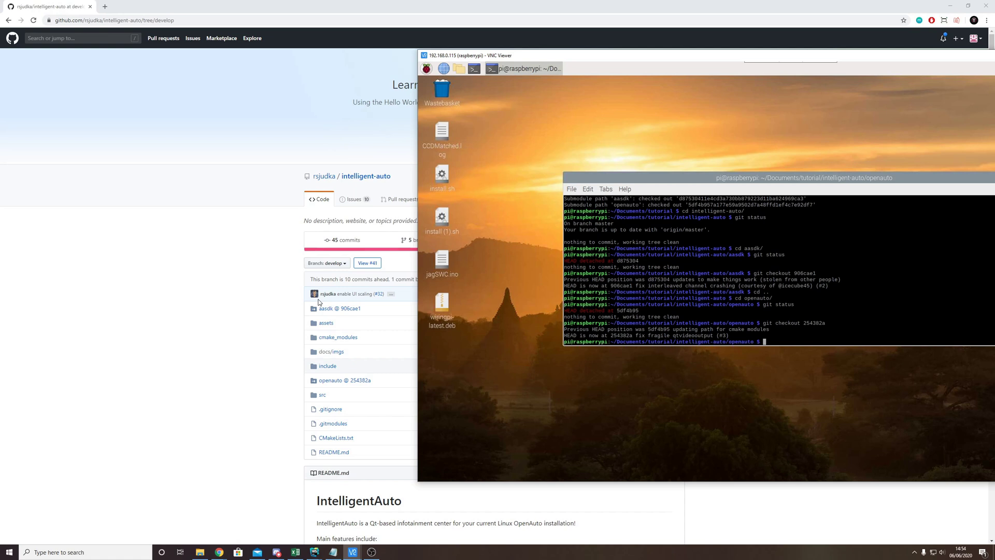
{"action": "left_click_drag", "start_coordinate": [630, 58], "coordinate": [409, 66]}
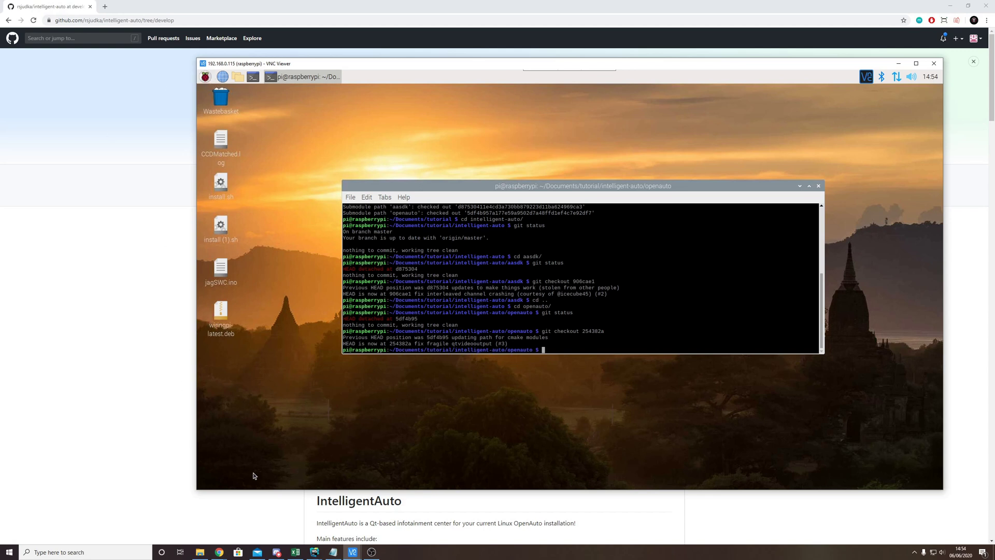
Open install.sh on the contributor's develop branch of the fork.
{"action": "left_click", "coordinate": [145, 444]}
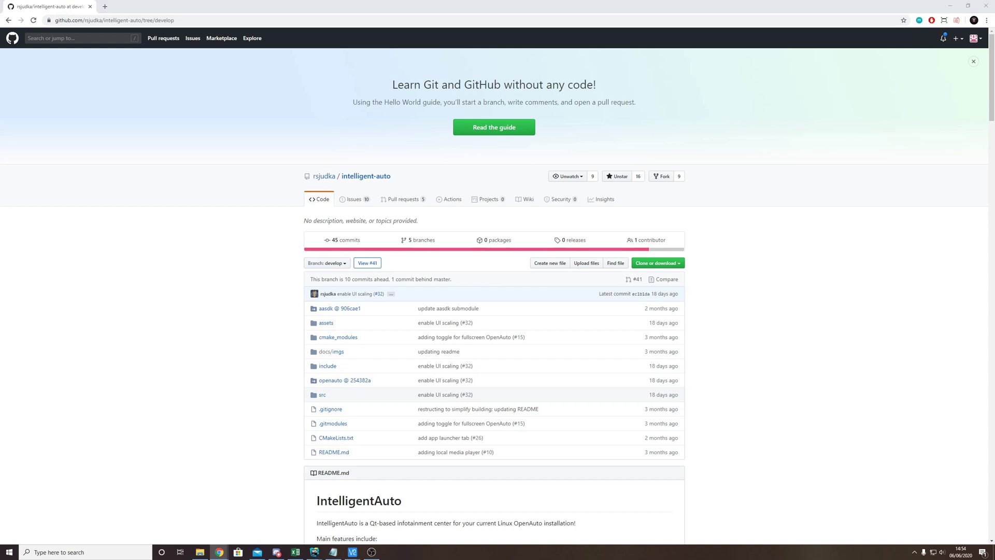
{"action": "left_click_drag", "start_coordinate": [5, 156], "coordinate": [531, 6]}
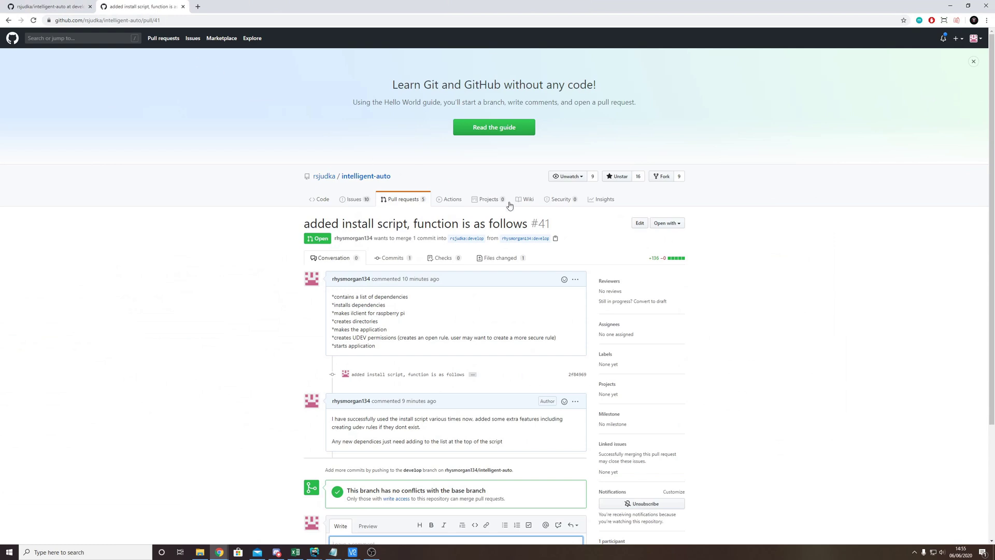
{"action": "double_click", "coordinate": [525, 238]}
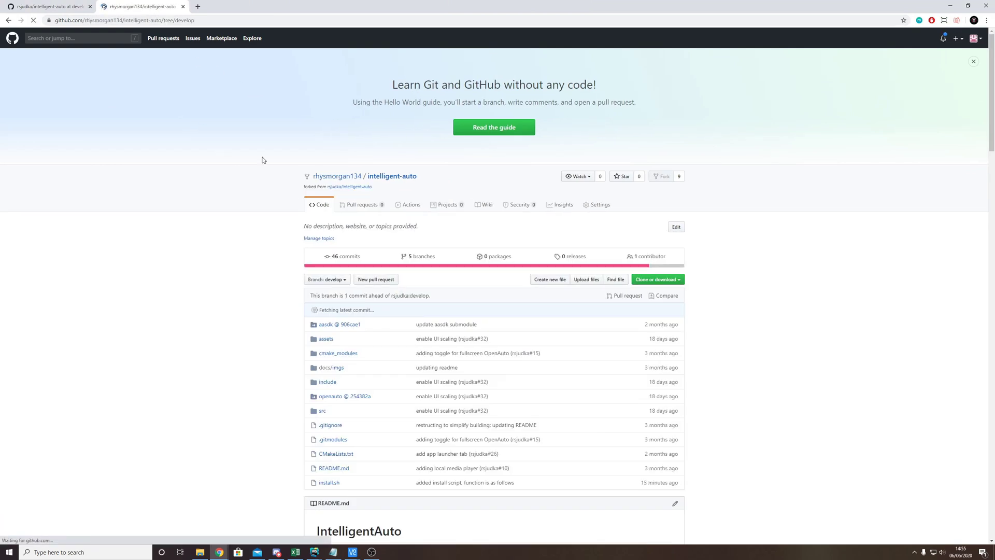
{"action": "scroll", "coordinate": [394, 322], "scroll_direction": "down", "scroll_amount": 2}
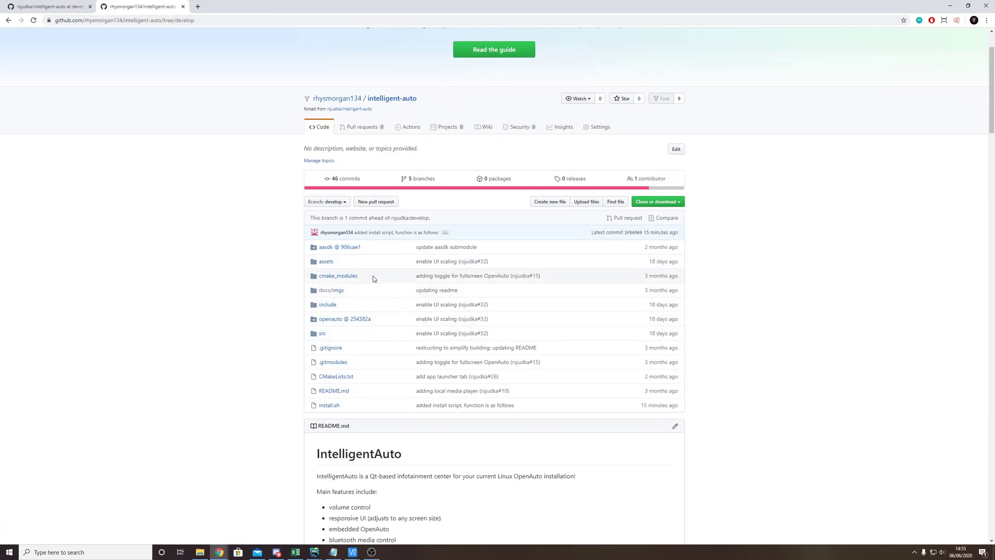
{"action": "scroll", "coordinate": [362, 311], "scroll_direction": "down", "scroll_amount": 1}
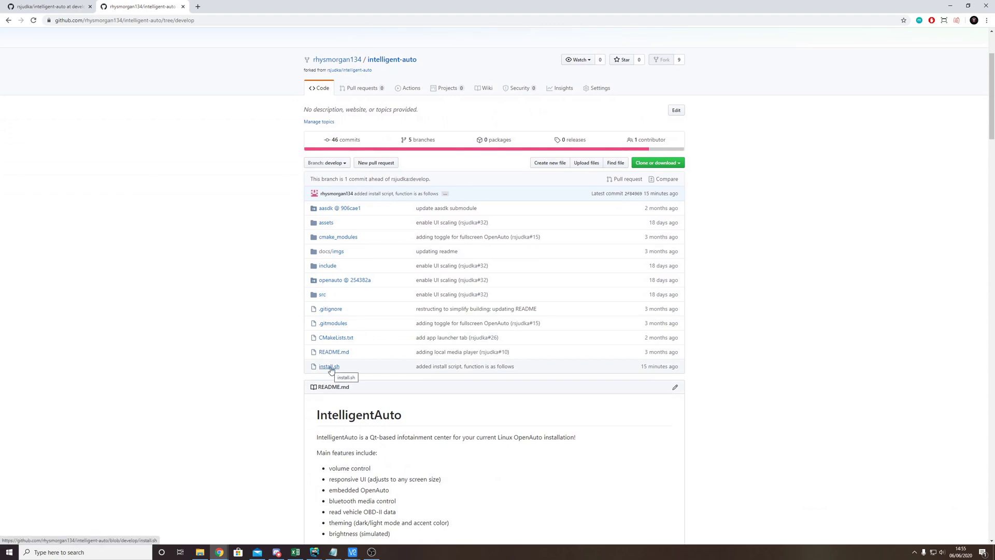
{"action": "left_click", "coordinate": [329, 367]}
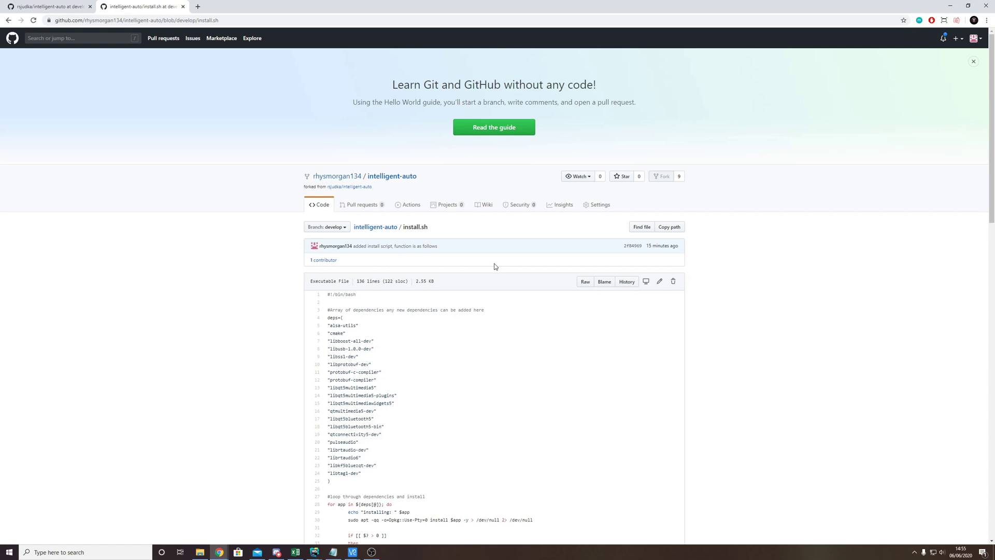
Copy the entire install.sh script code and return to the Pi terminal.
{"action": "scroll", "coordinate": [496, 267], "scroll_direction": "down", "scroll_amount": 8}
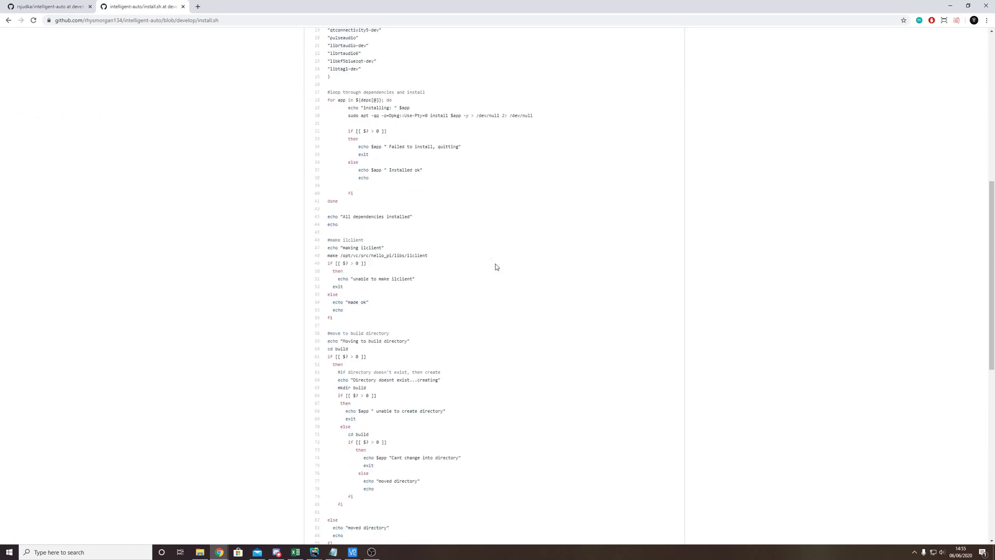
{"action": "scroll", "coordinate": [496, 267], "scroll_direction": "up", "scroll_amount": 5}
{"action": "scroll", "coordinate": [496, 267], "scroll_direction": "up", "scroll_amount": 3}
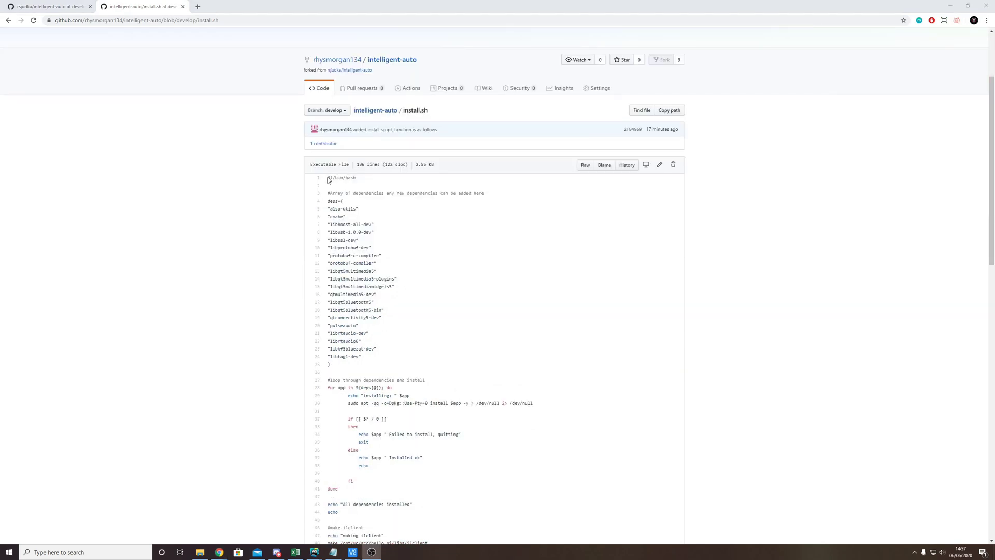
{"action": "left_click_drag", "start_coordinate": [327, 178], "coordinate": [408, 481]}
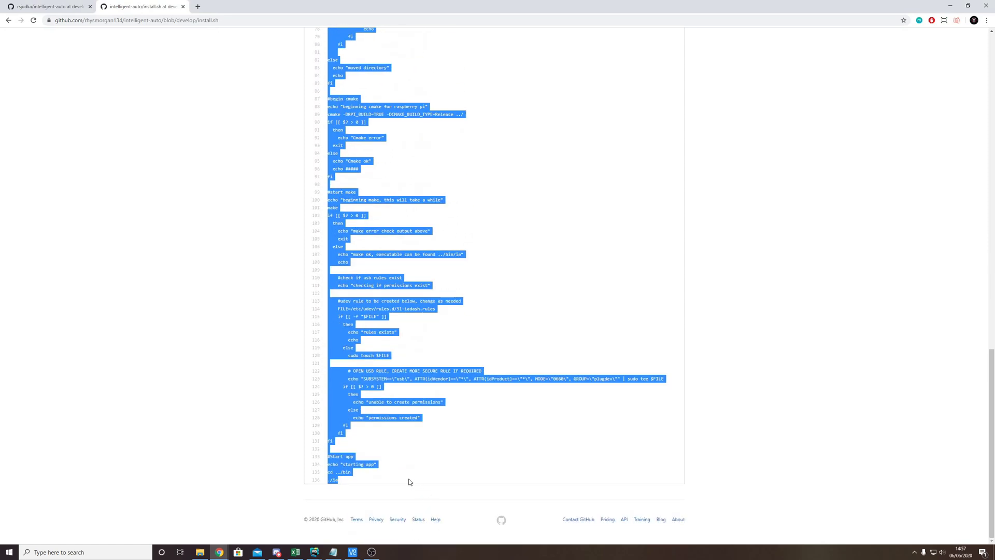
{"action": "right_click", "coordinate": [349, 387]}
{"action": "left_click", "coordinate": [357, 395]}
{"action": "left_click", "coordinate": [364, 553]}
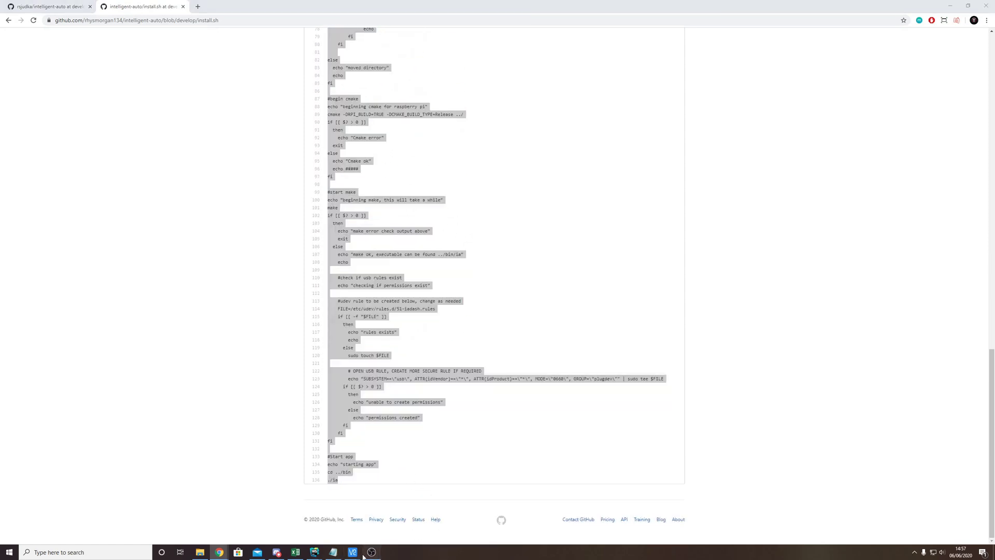
{"action": "left_click", "coordinate": [353, 551]}
{"action": "left_click", "coordinate": [367, 487]}
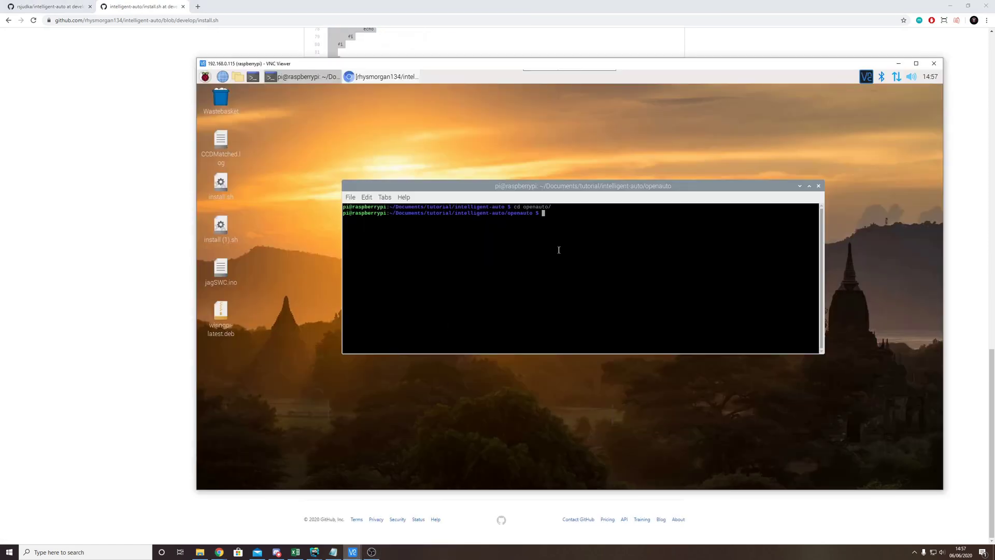
Go up to intelligent-auto, paste the copied script into a new install.sh in nano, and save.
{"action": "type", "text": "cd"}
{"action": "key", "text": "ctrl+l"}
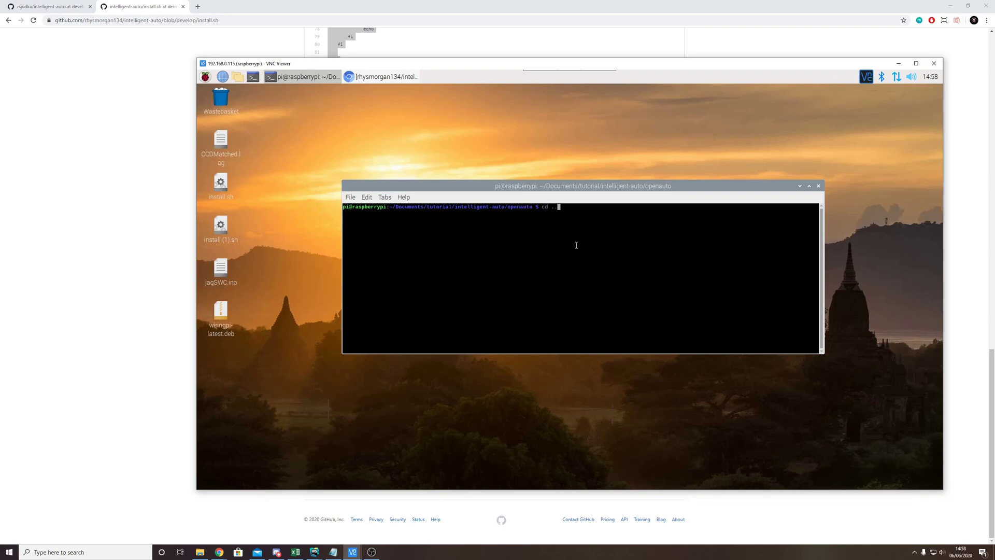
{"action": "type", "text": ".."}
{"action": "key", "text": "Return"}
{"action": "type", "text": "nano"}
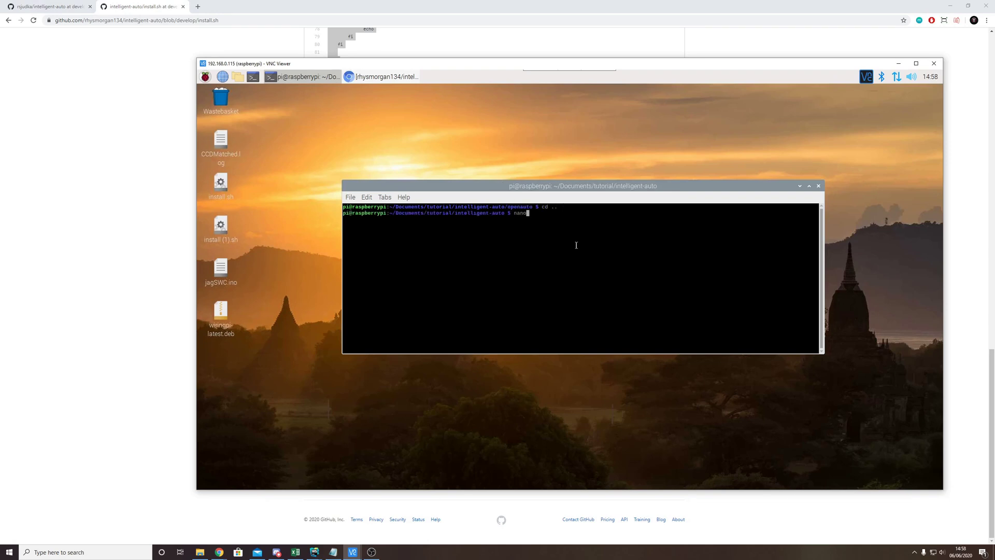
{"action": "type", "text": " install.sh"}
{"action": "key", "text": "Return"}
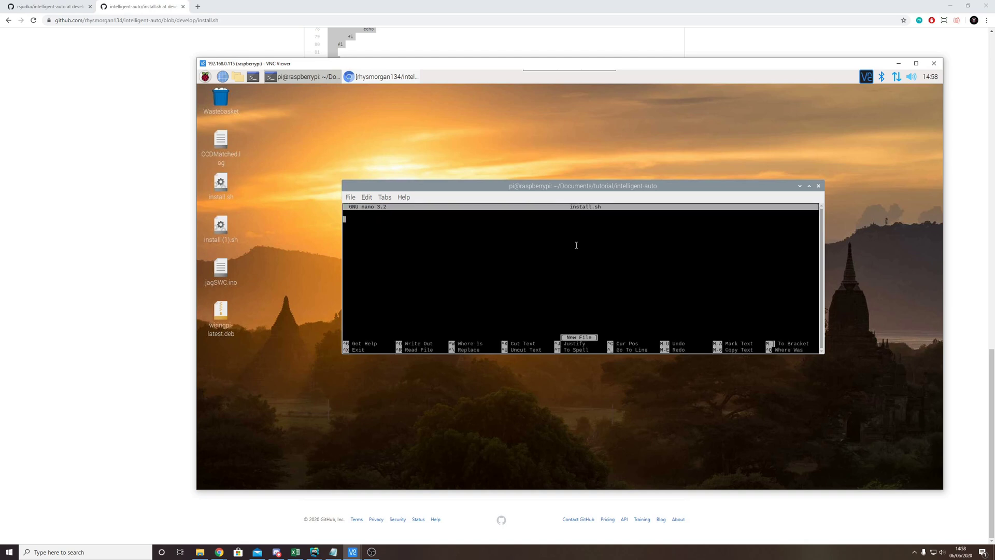
{"action": "right_click", "coordinate": [473, 231]}
{"action": "left_click", "coordinate": [498, 275]}
{"action": "key", "text": "ctrl+x"}
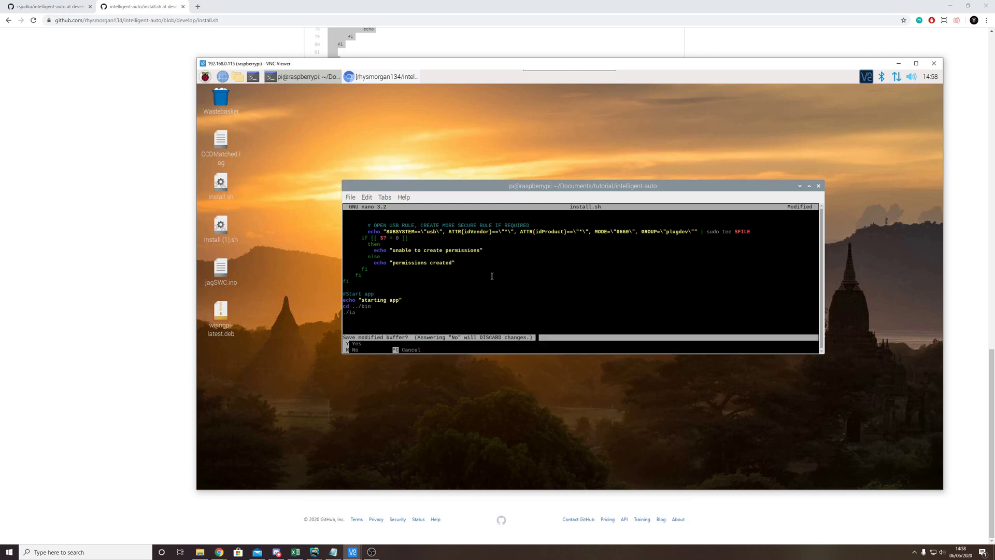
{"action": "key", "text": "y"}
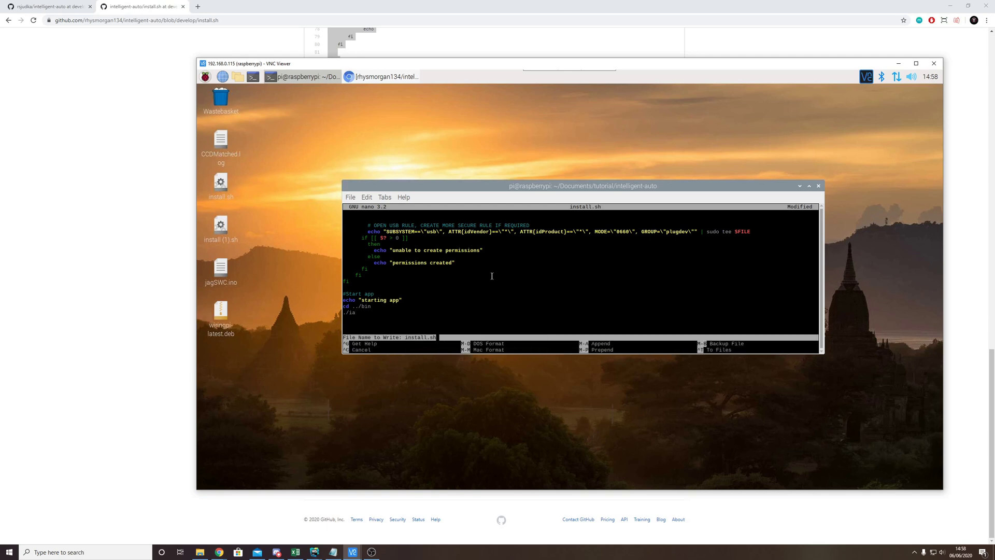
{"action": "key", "text": "Return"}
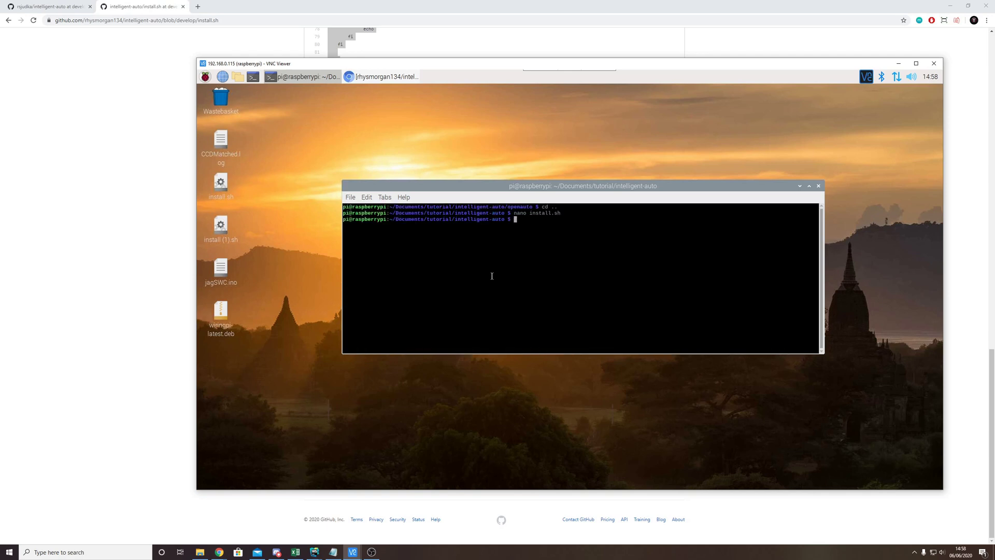
Make install.sh executable with chmod +x and run ./install.sh.
{"action": "type", "text": "chmod +x ins"}
{"action": "key", "text": "Tab"}
{"action": "key", "text": "Return"}
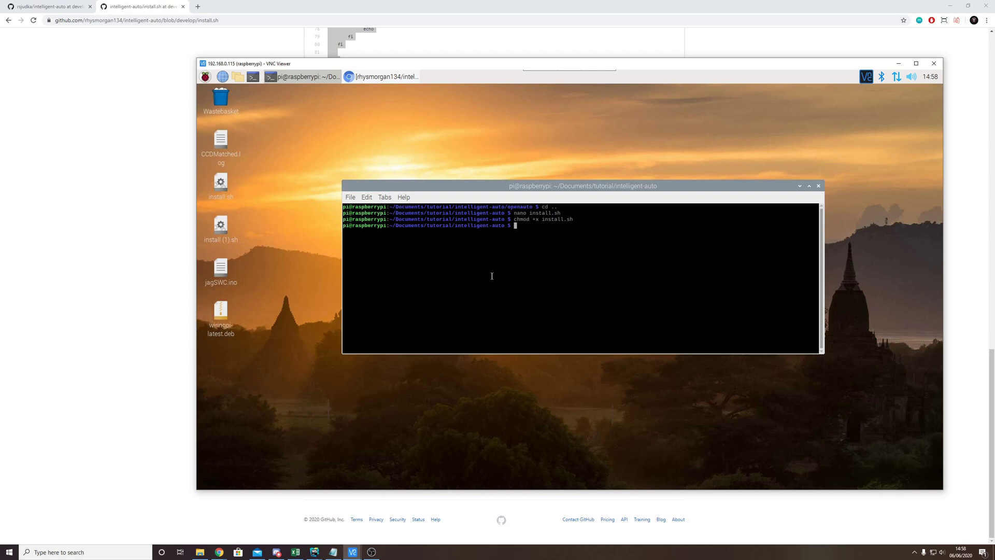
{"action": "type", "text": "./ins"}
{"action": "key", "text": "Tab"}
{"action": "key", "text": "Return"}
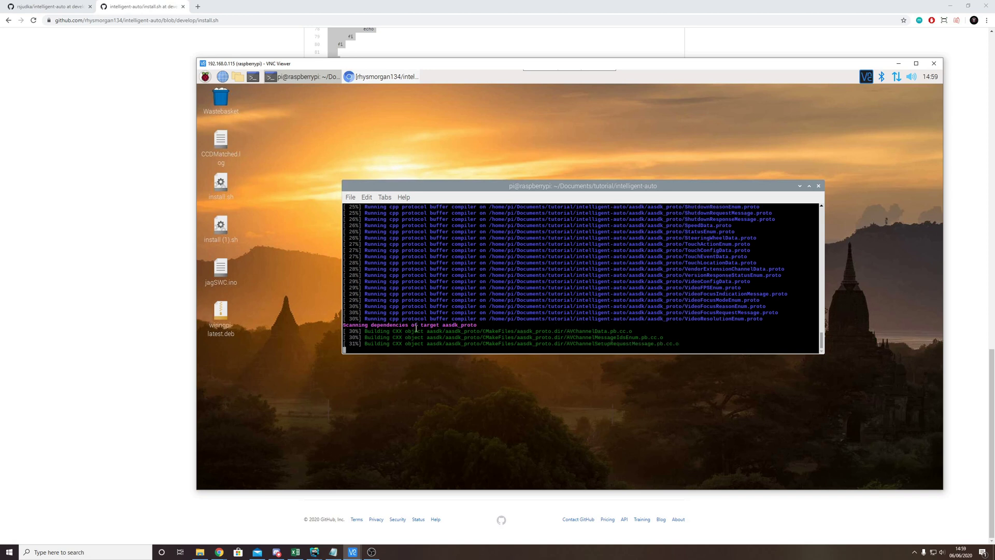
Return to VNC Viewer once the build finishes and OpenAuto is waiting for a device.
{"action": "key", "text": "alt+Tab"}
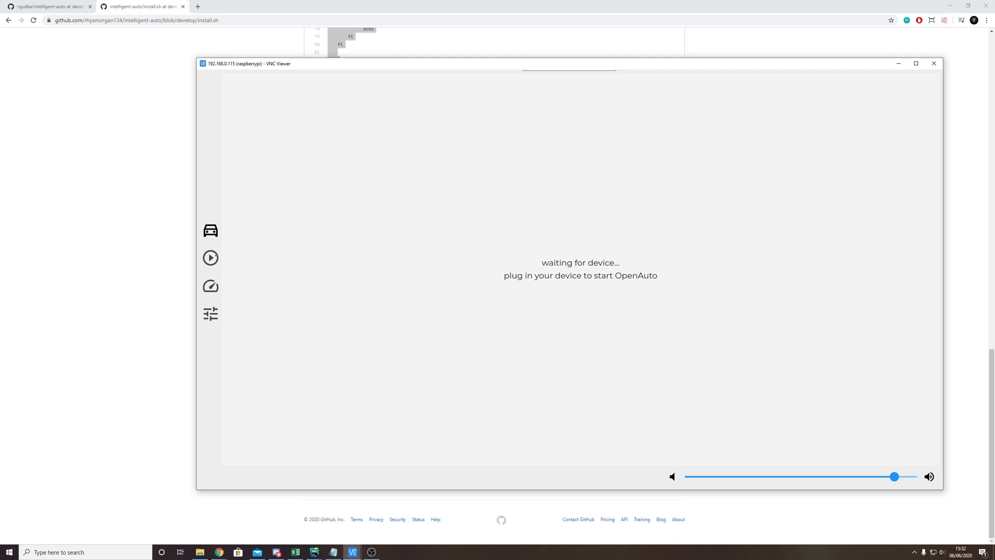
Visit the media player page, then the dashboard, then open General settings.
{"action": "left_click", "coordinate": [211, 257]}
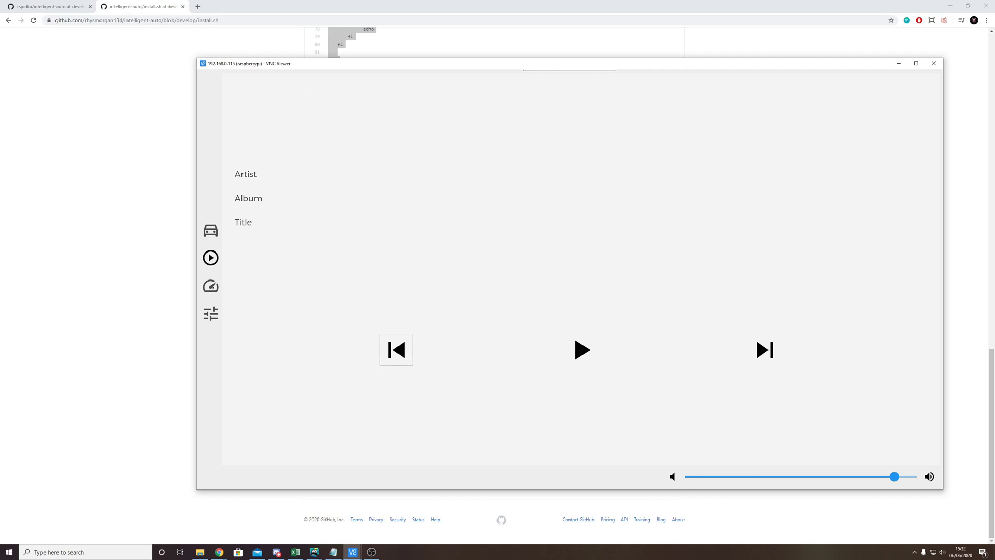
{"action": "left_click", "coordinate": [210, 286]}
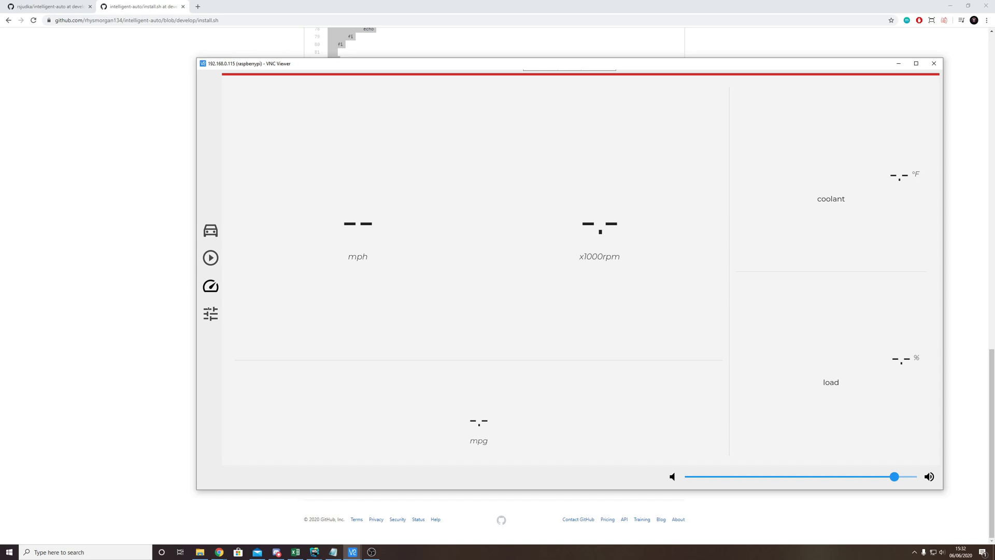
{"action": "left_click", "coordinate": [210, 313]}
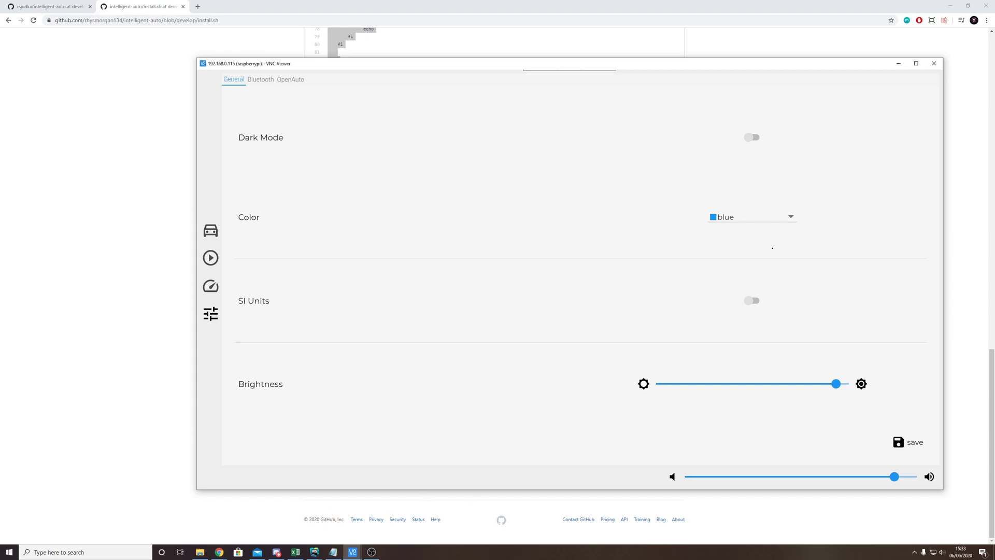
Toggle Dark Mode on and off, and switch the accent colour to green then back to blue.
{"action": "left_click", "coordinate": [755, 139]}
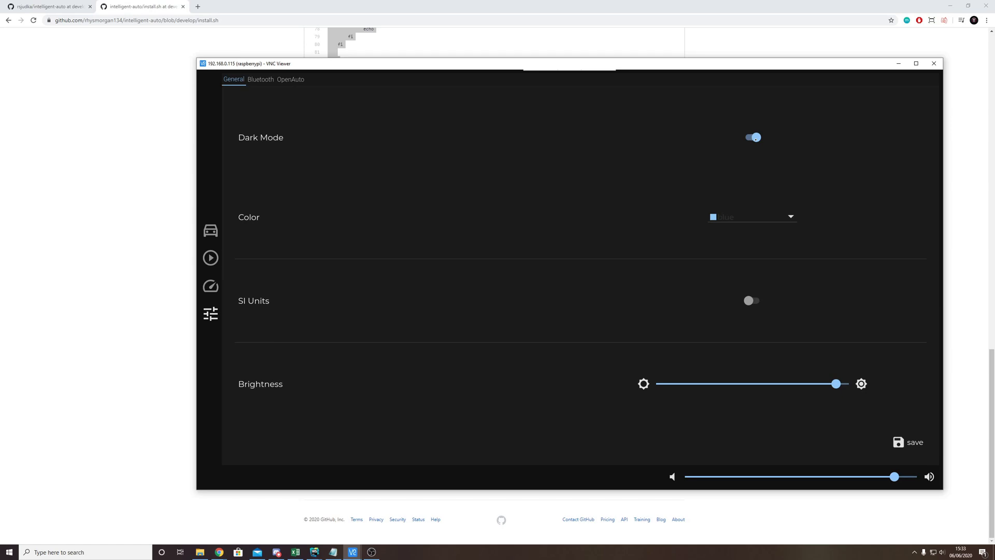
{"action": "left_click", "coordinate": [755, 137]}
{"action": "left_click", "coordinate": [784, 213]}
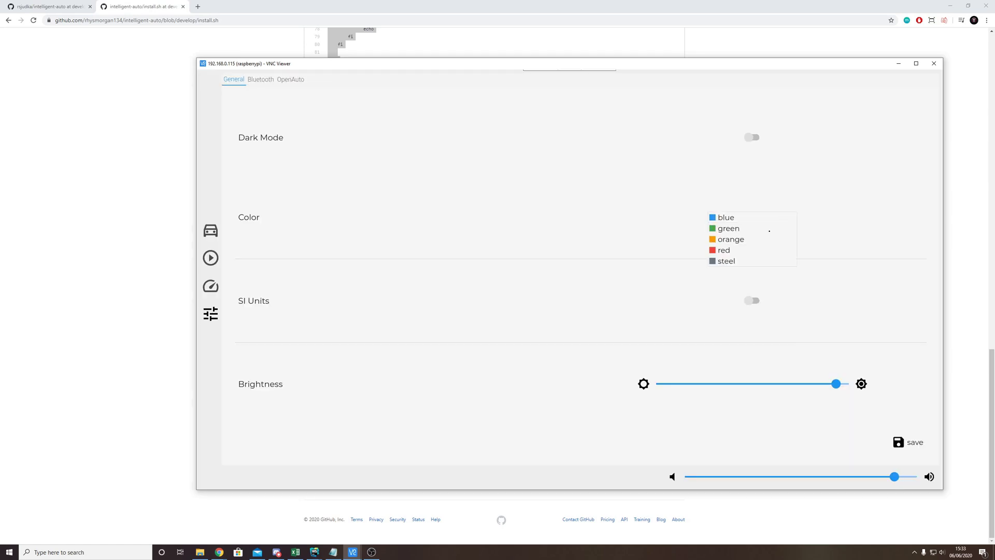
{"action": "left_click", "coordinate": [755, 227]}
{"action": "left_click", "coordinate": [755, 218]}
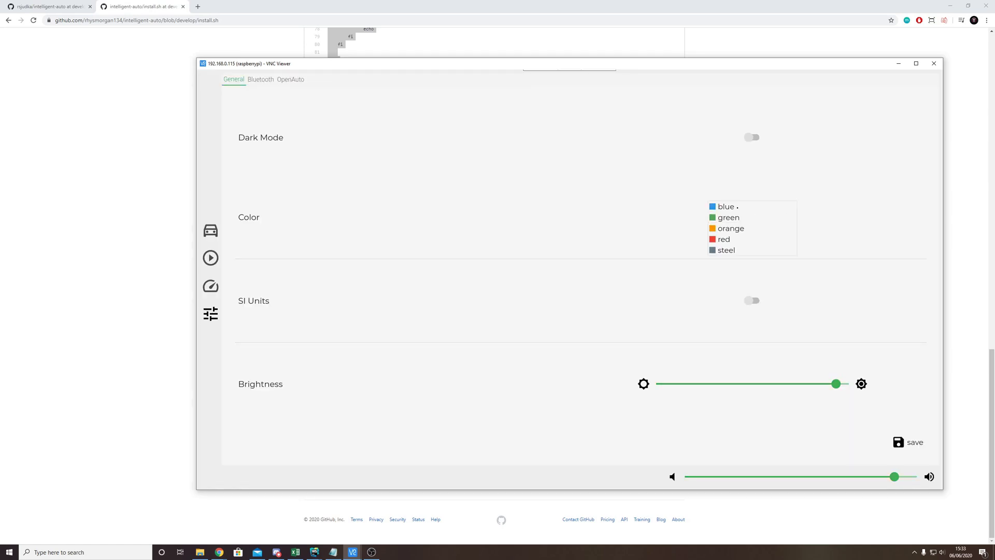
{"action": "left_click", "coordinate": [737, 207]}
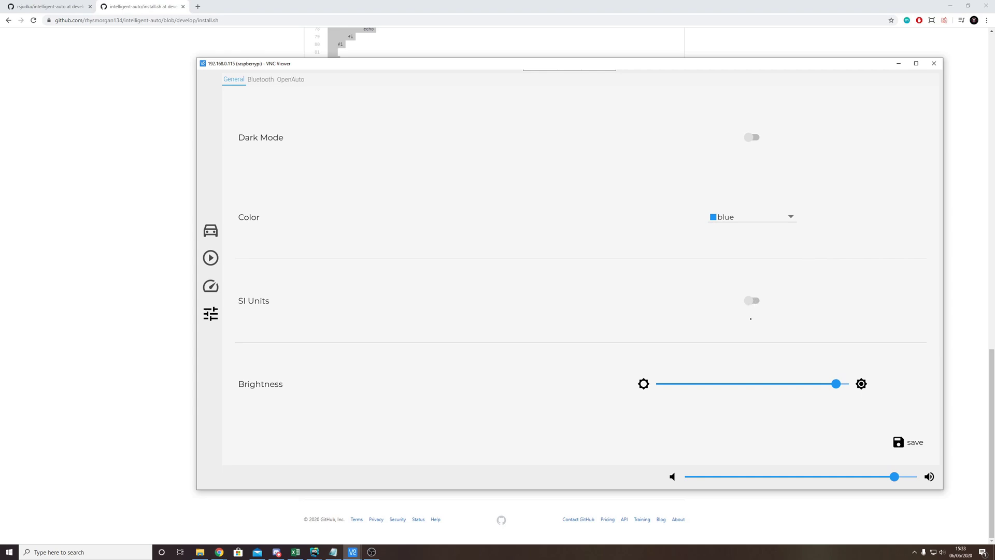
View the Bluetooth and OpenAuto settings tabs, then the gauges and media player pages.
{"action": "left_click", "coordinate": [261, 81]}
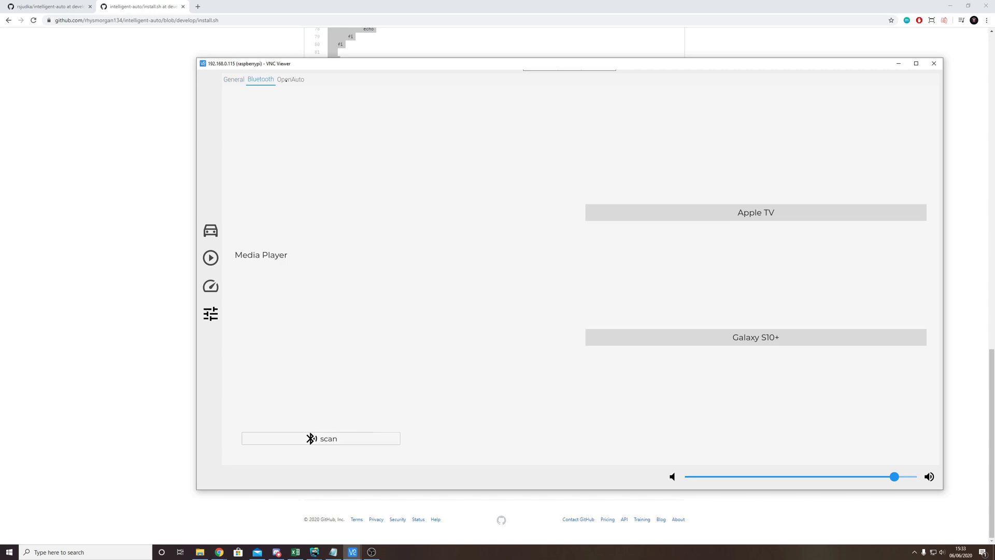
{"action": "left_click", "coordinate": [288, 80]}
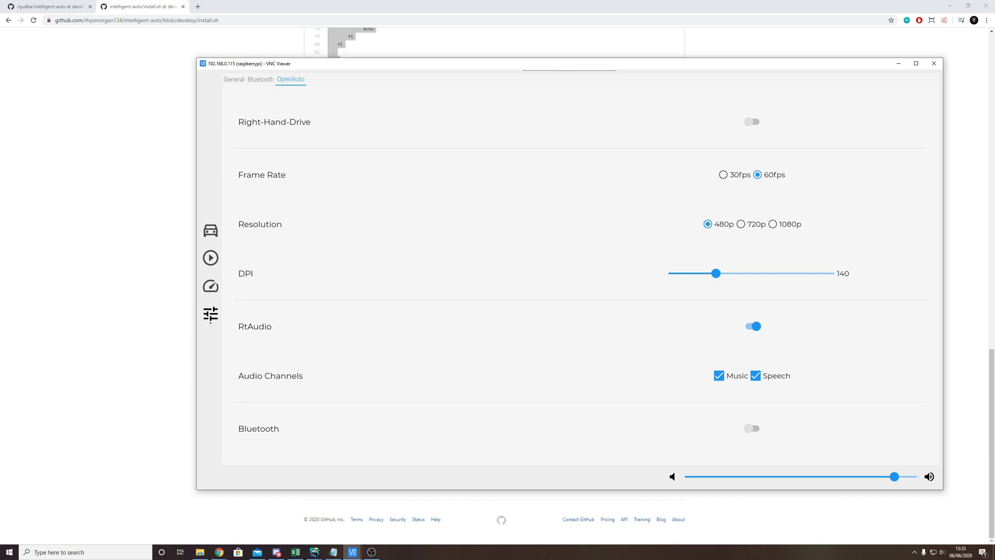
{"action": "left_click", "coordinate": [211, 286]}
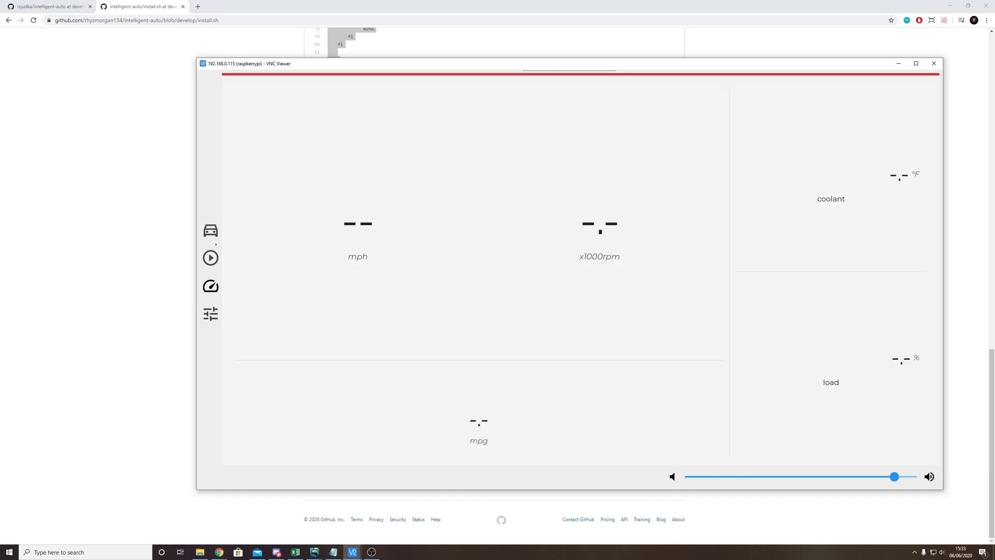
{"action": "left_click", "coordinate": [211, 257]}
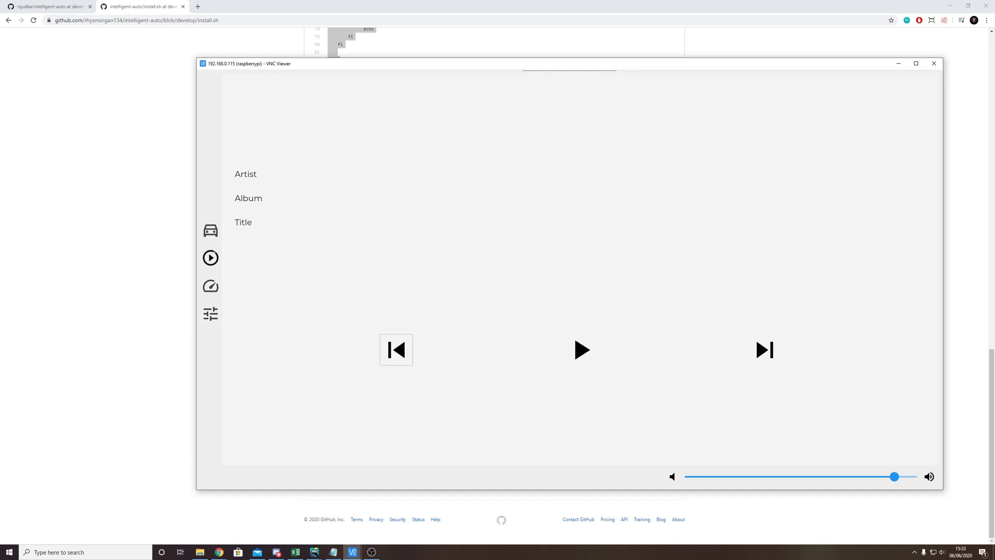
Return to the OpenAuto settings, stop IntelligentAuto with Ctrl+C and list the project folder.
{"action": "left_click", "coordinate": [210, 314]}
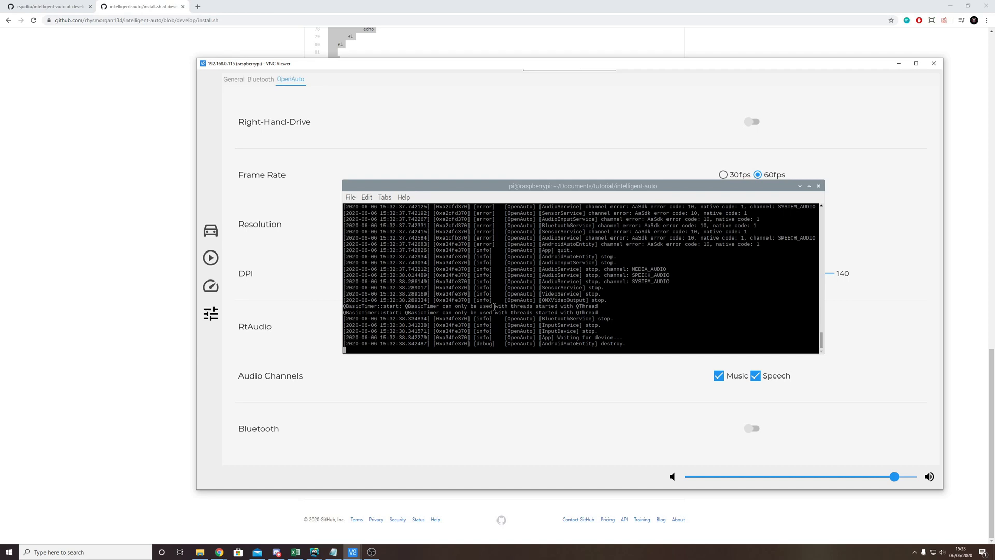
{"action": "key", "text": "ctrl+c"}
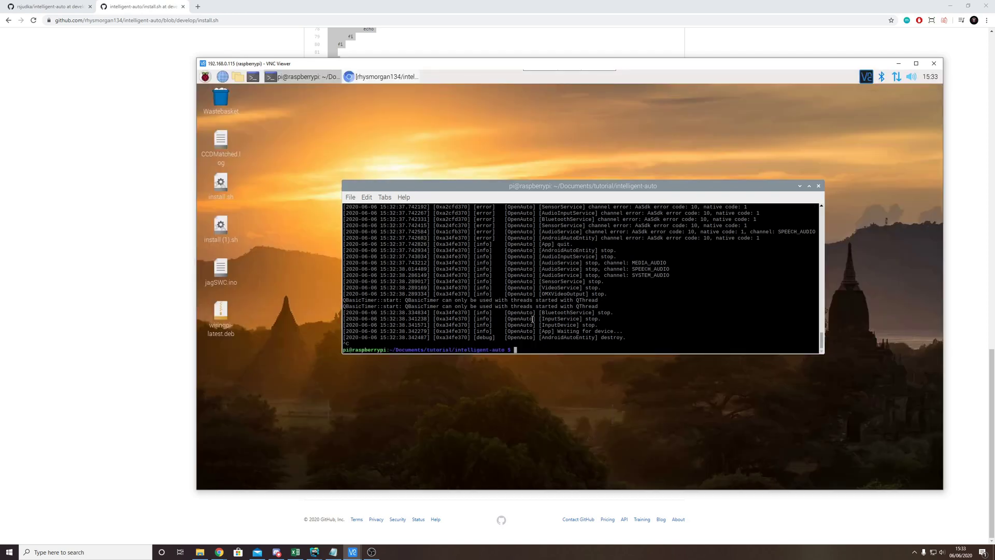
{"action": "type", "text": "ls"}
{"action": "key", "text": "Return"}
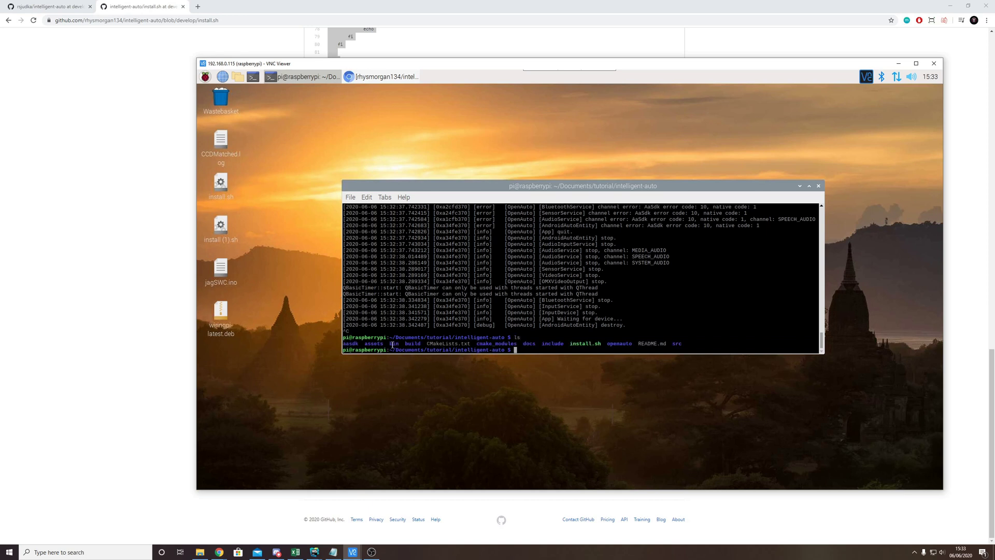
{"action": "left_click", "coordinate": [513, 344]}
Change into the bin folder, list its contents and relaunch the program with ./ia.
{"action": "type", "text": "cd bin"}
{"action": "key", "text": "Return"}
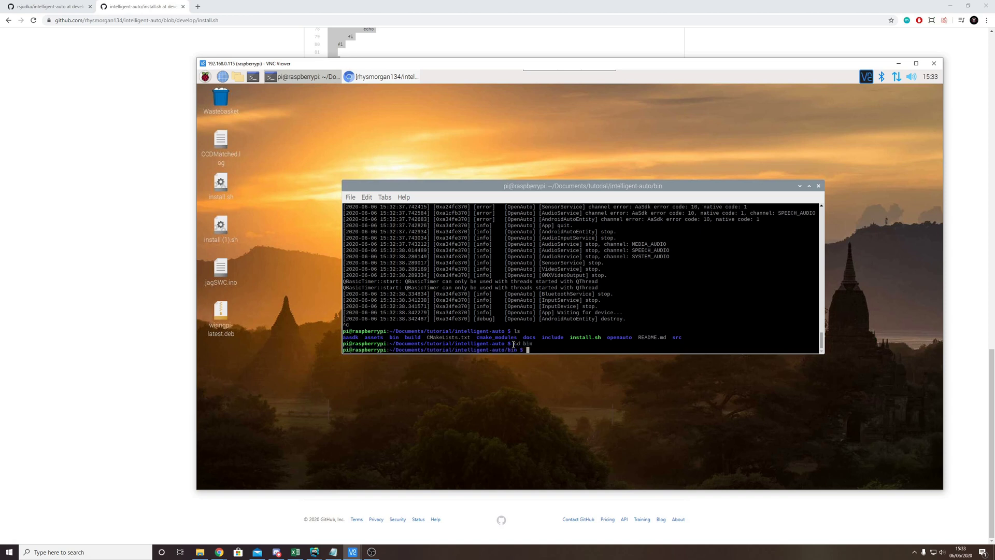
{"action": "type", "text": "ls"}
{"action": "key", "text": "Return"}
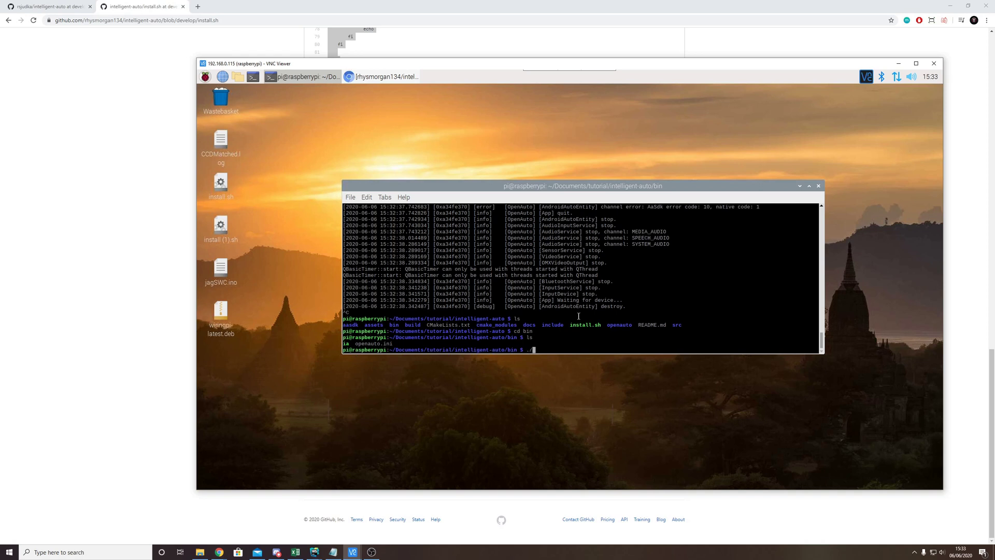
{"action": "type", "text": "./ia"}
{"action": "key", "text": "Return"}
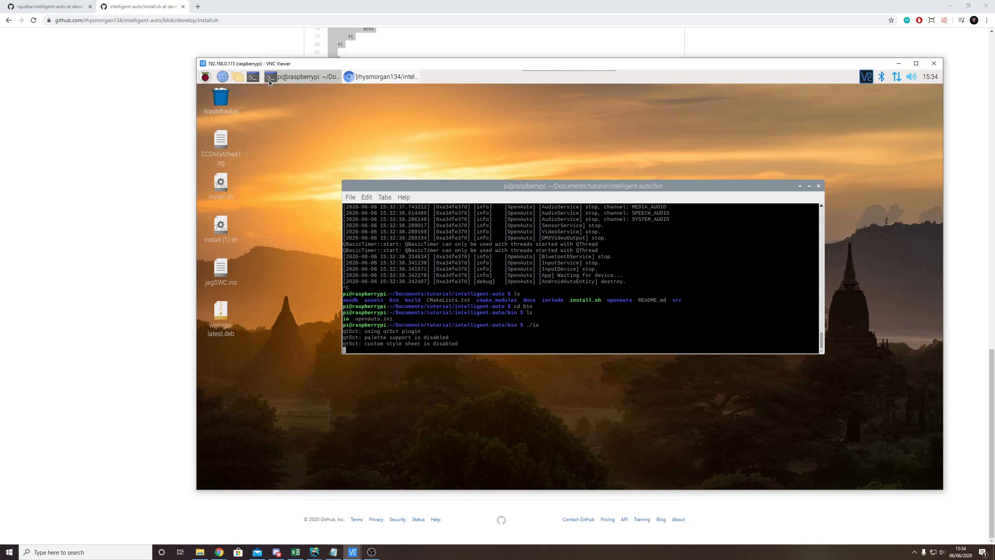
{"action": "left_click", "coordinate": [238, 77]}
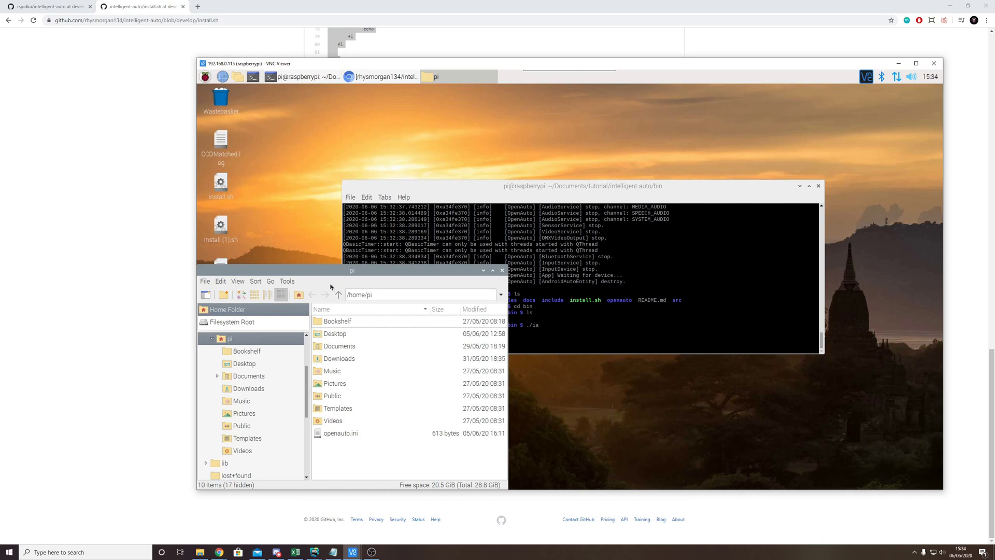
Reposition the file manager, open /etc, and stop the relaunched IntelligentAuto in the terminal.
{"action": "left_click_drag", "start_coordinate": [331, 270], "coordinate": [557, 158]}
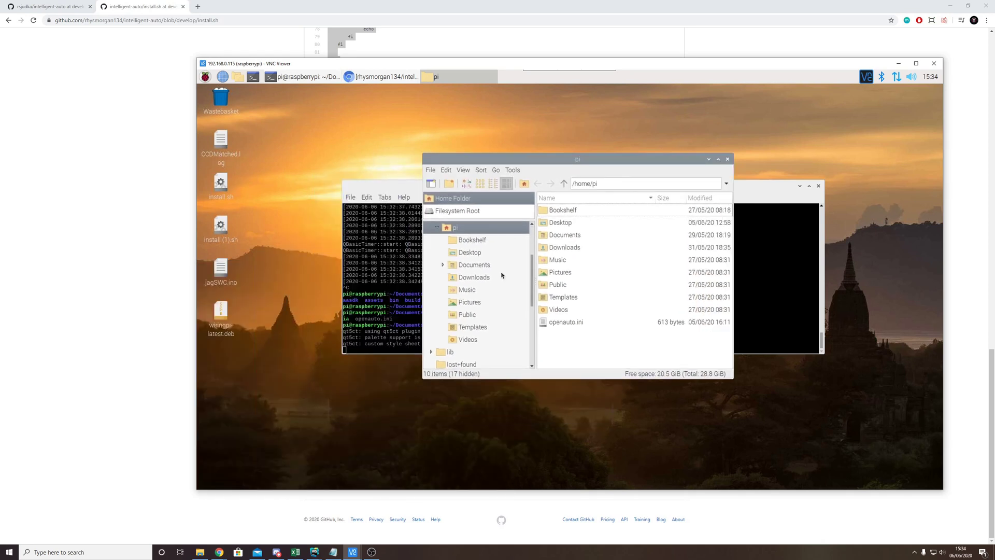
{"action": "left_click_drag", "start_coordinate": [532, 278], "coordinate": [533, 252]}
{"action": "left_click", "coordinate": [432, 258]}
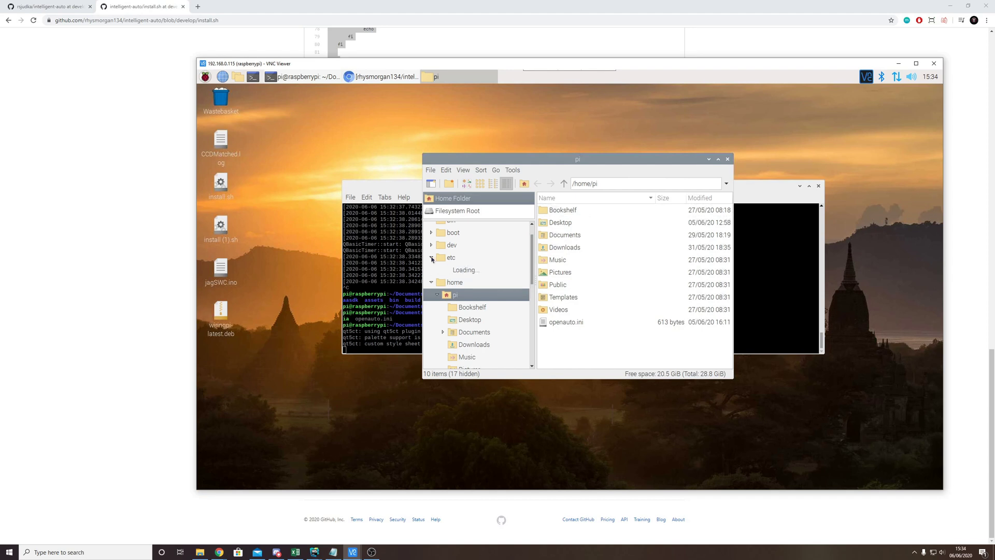
{"action": "left_click", "coordinate": [448, 260]}
{"action": "scroll", "coordinate": [476, 280], "scroll_direction": "down", "scroll_amount": 3}
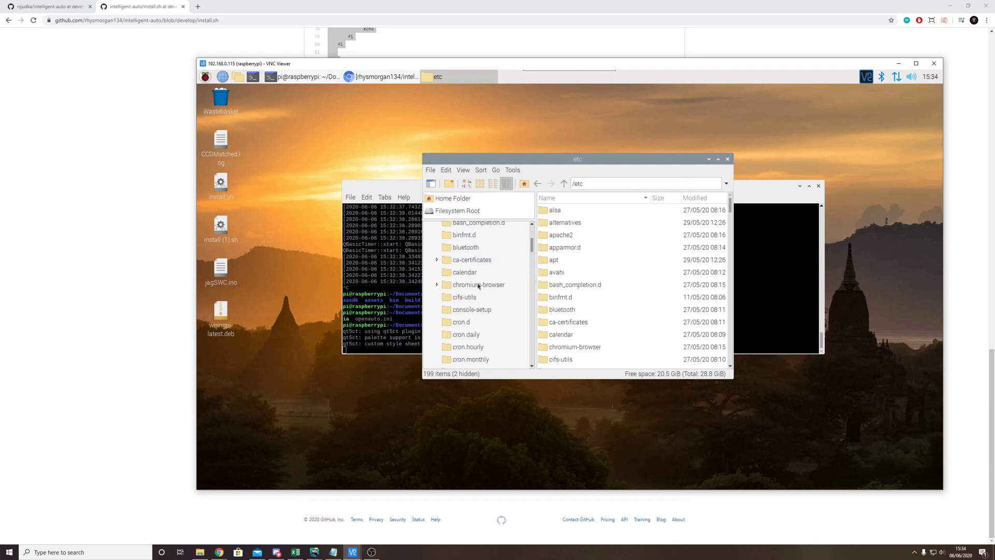
{"action": "left_click_drag", "start_coordinate": [532, 248], "coordinate": [537, 336]}
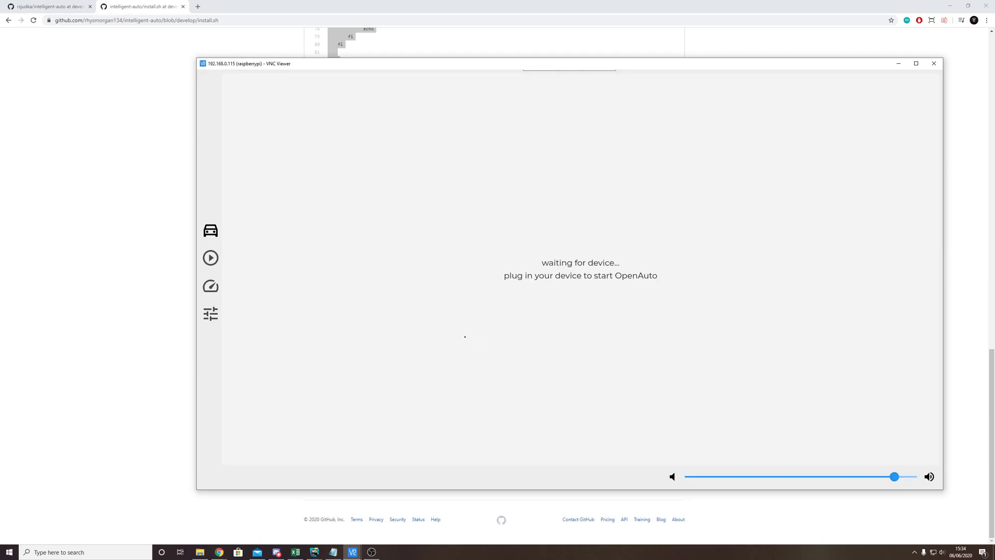
{"action": "key", "text": "alt+Tab"}
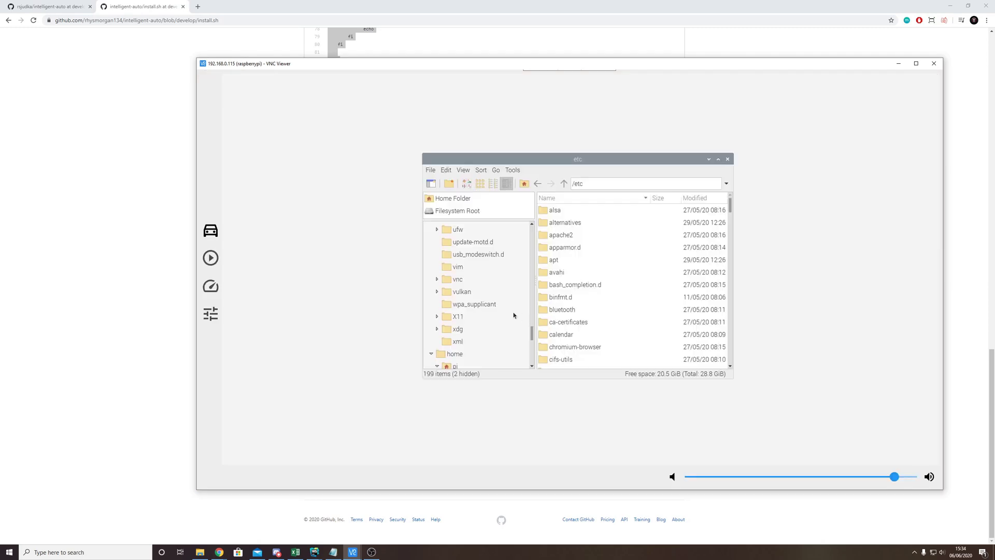
{"action": "key", "text": "alt+Tab"}
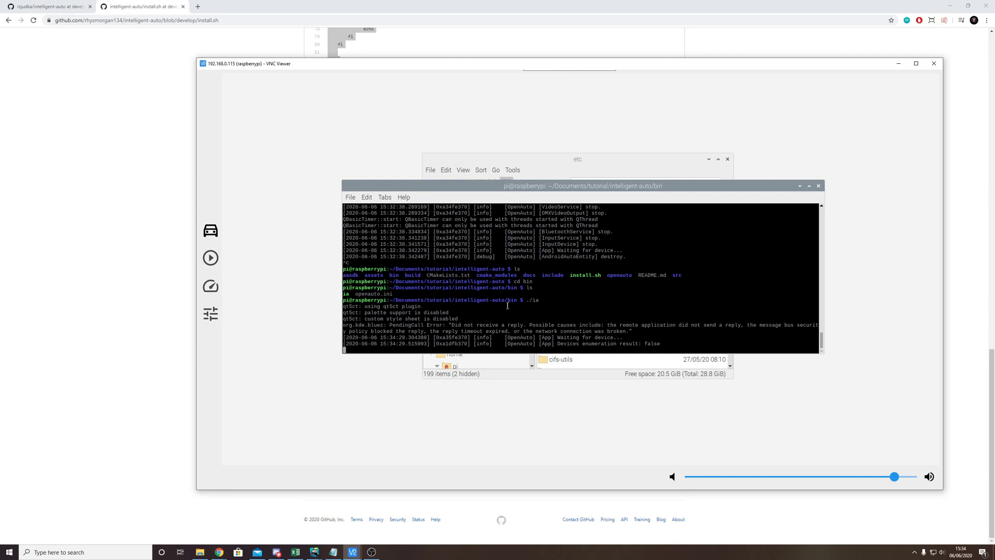
{"action": "key", "text": "ctrl+c"}
{"action": "left_click", "coordinate": [543, 365]}
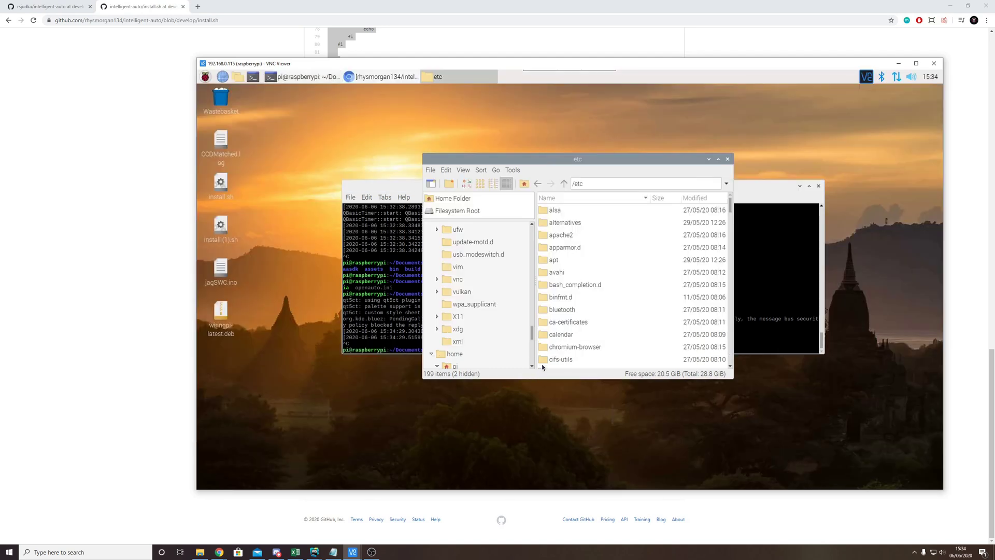
Browse into /etc/xdg/autostart and open the ia entry in the Text Editor.
{"action": "left_click", "coordinate": [449, 331]}
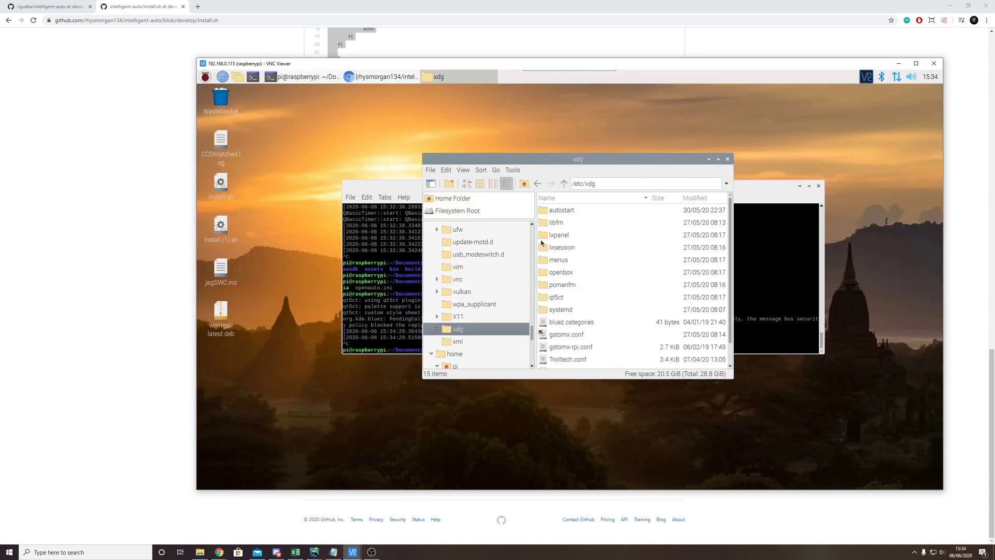
{"action": "double_click", "coordinate": [557, 212]}
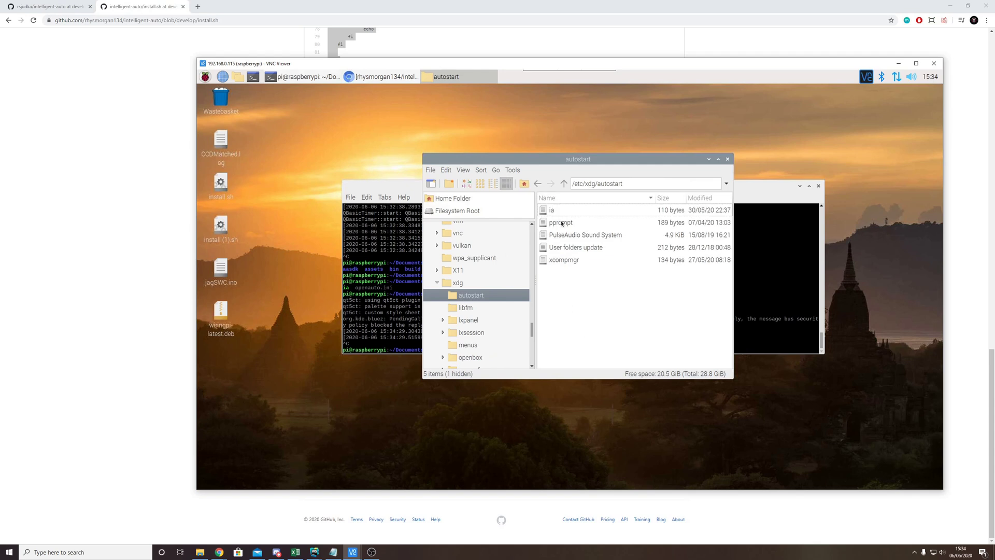
{"action": "left_click", "coordinate": [550, 211]}
{"action": "right_click", "coordinate": [551, 211]}
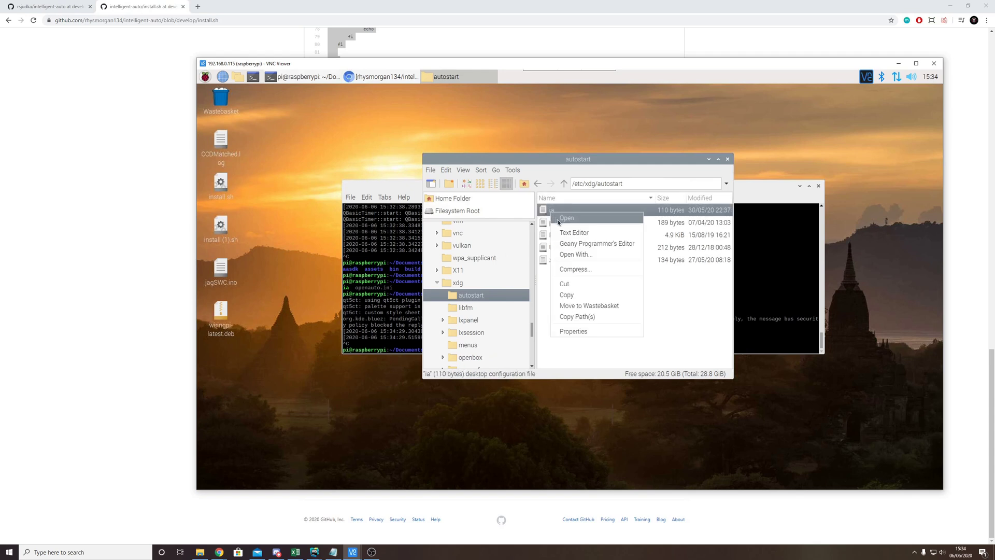
{"action": "left_click", "coordinate": [564, 232]}
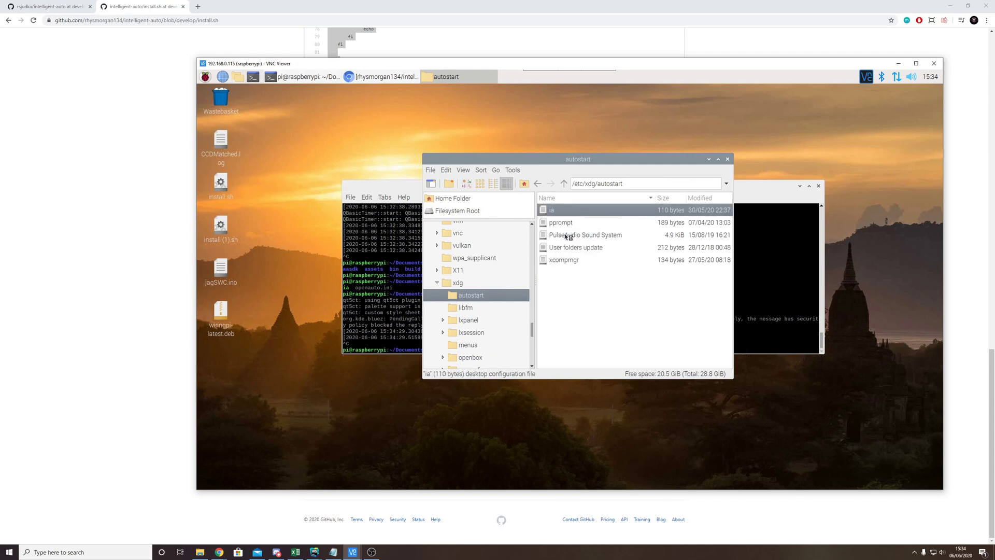
{"action": "left_click_drag", "start_coordinate": [445, 301], "coordinate": [565, 226]}
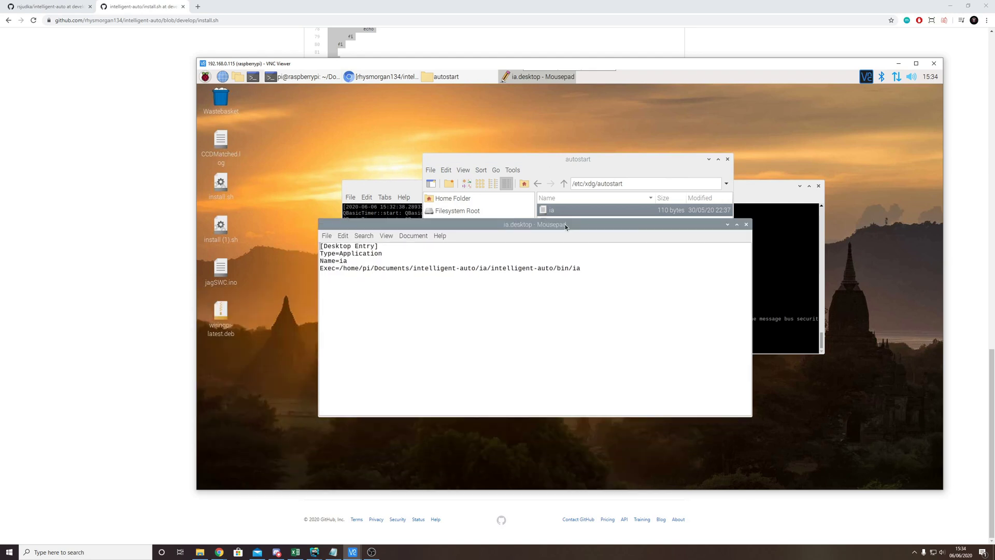
Select the Exec path, then the whole ia.desktop contents in Mousepad.
{"action": "left_click_drag", "start_coordinate": [581, 270], "coordinate": [341, 270]}
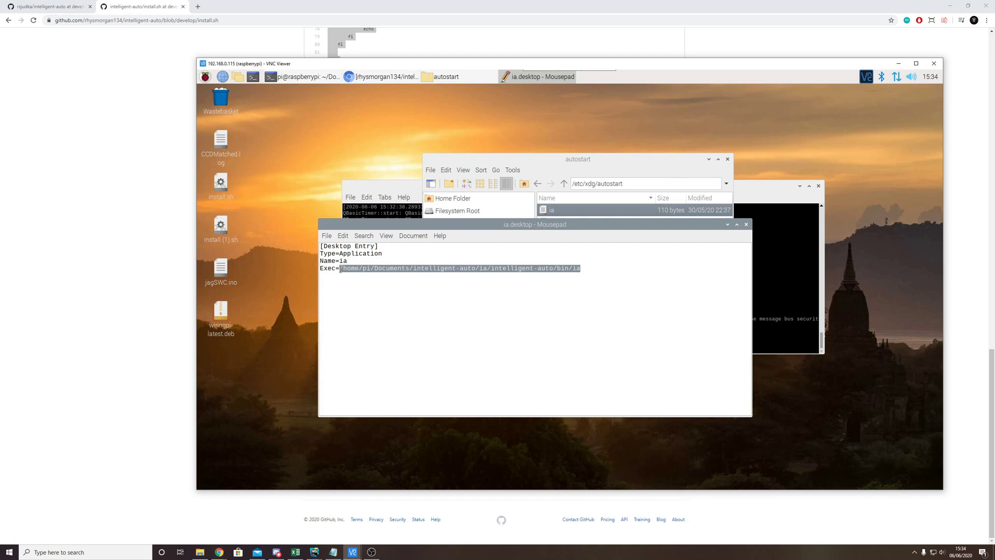
{"action": "left_click", "coordinate": [355, 262]}
{"action": "left_click_drag", "start_coordinate": [590, 266], "coordinate": [310, 248]}
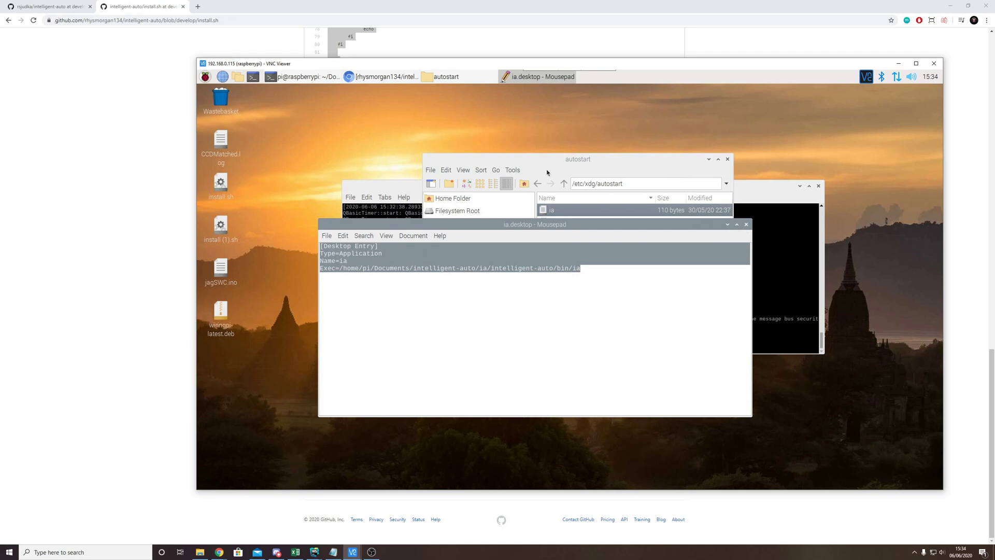
Bring the terminal forward and go up two folders with cd ..
{"action": "left_click", "coordinate": [725, 193]}
{"action": "left_click", "coordinate": [766, 201]}
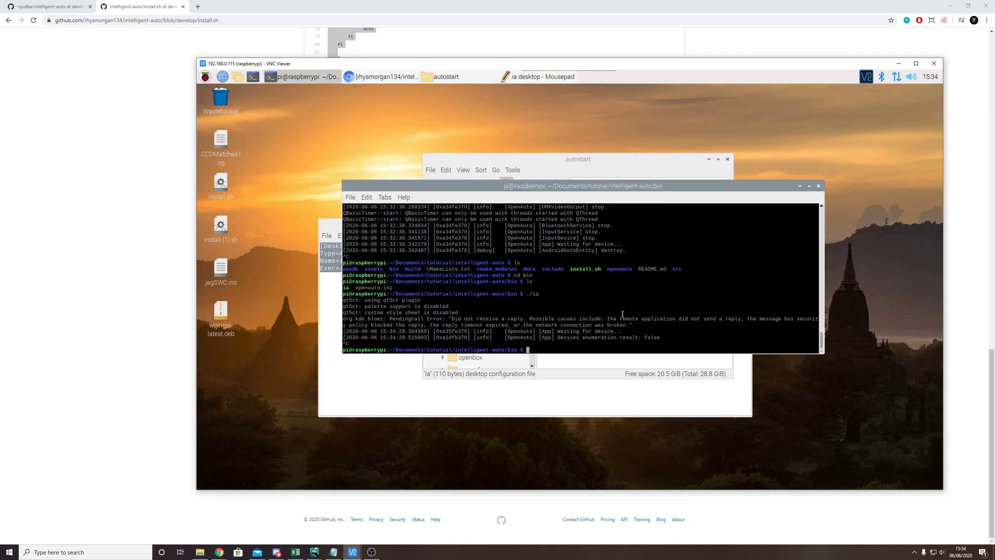
{"action": "type", "text": "cd .."}
{"action": "key", "text": "Return"}
{"action": "type", "text": "cd .."}
{"action": "key", "text": "Return"}
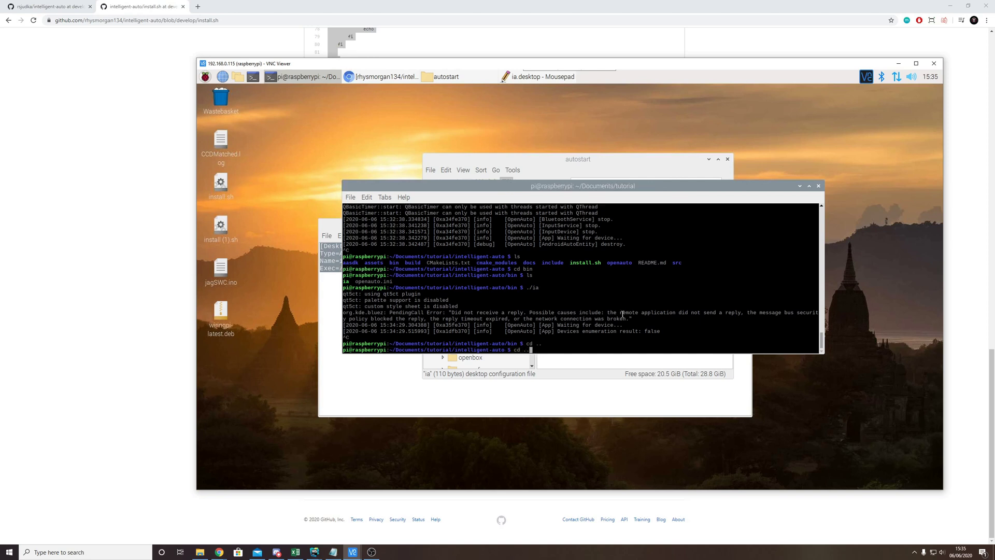
Change into ../intelligent-auto/ia/intelligent-auto/bin using Tab completion and run ./ia.
{"action": "type", "text": "cd ../"}
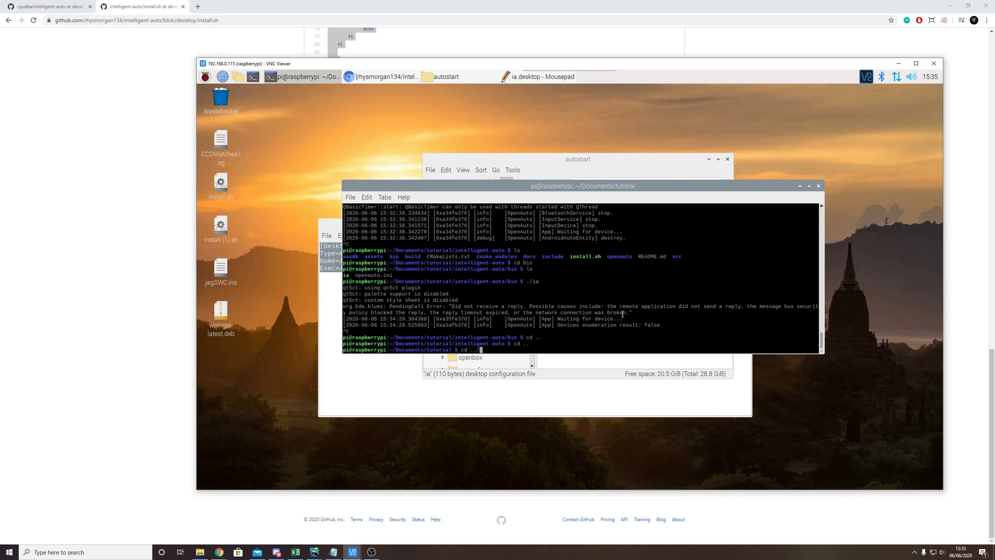
{"action": "type", "text": "in"}
{"action": "key", "text": "Tab"}
{"action": "type", "text": "ia/i"}
{"action": "key", "text": "Tab"}
{"action": "type", "text": "b"}
{"action": "key", "text": "Tab"}
{"action": "key", "text": "Return"}
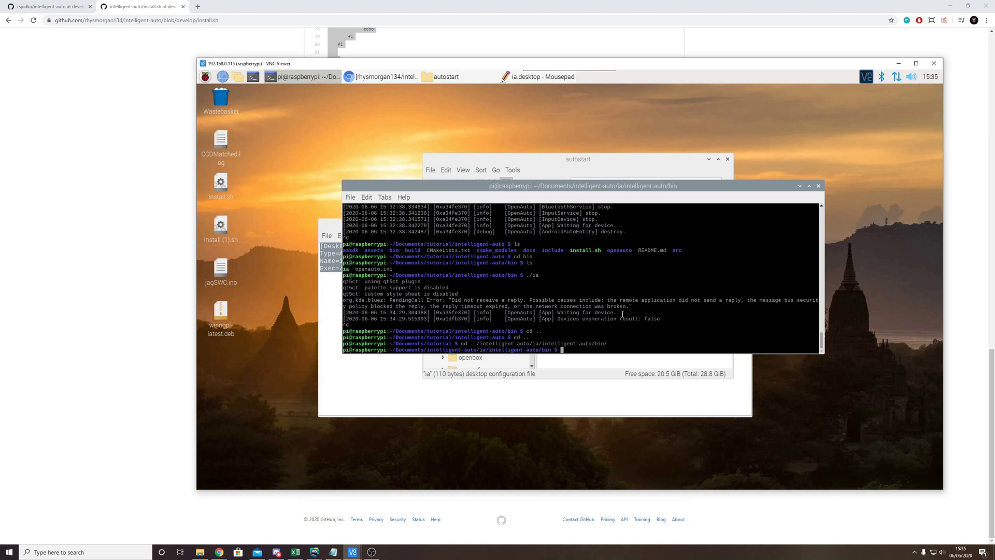
{"action": "type", "text": "./ia"}
{"action": "key", "text": "Return"}
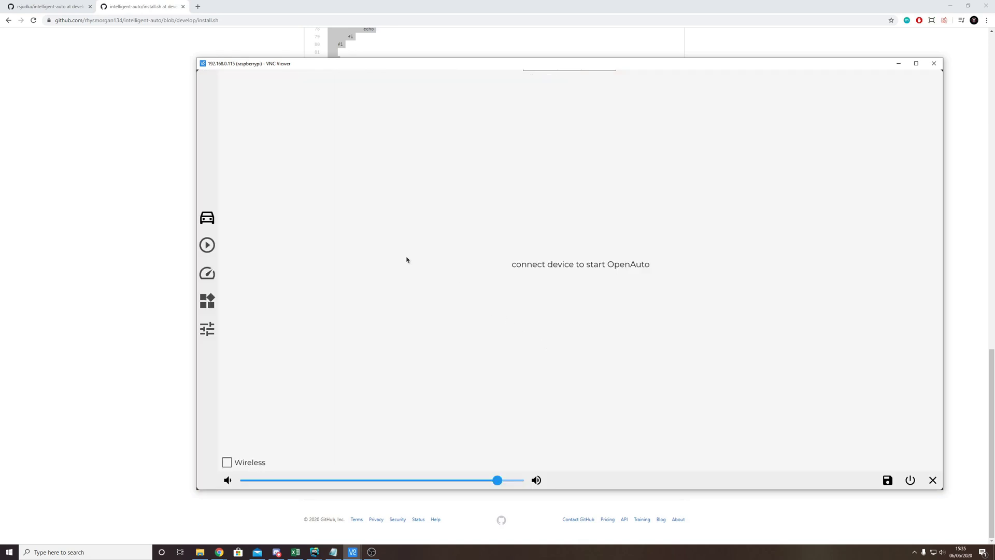
Browse the media page's Local and Bluetooth views, the dashboard and the launcher page, closing the climate panel.
{"action": "left_click", "coordinate": [206, 252]}
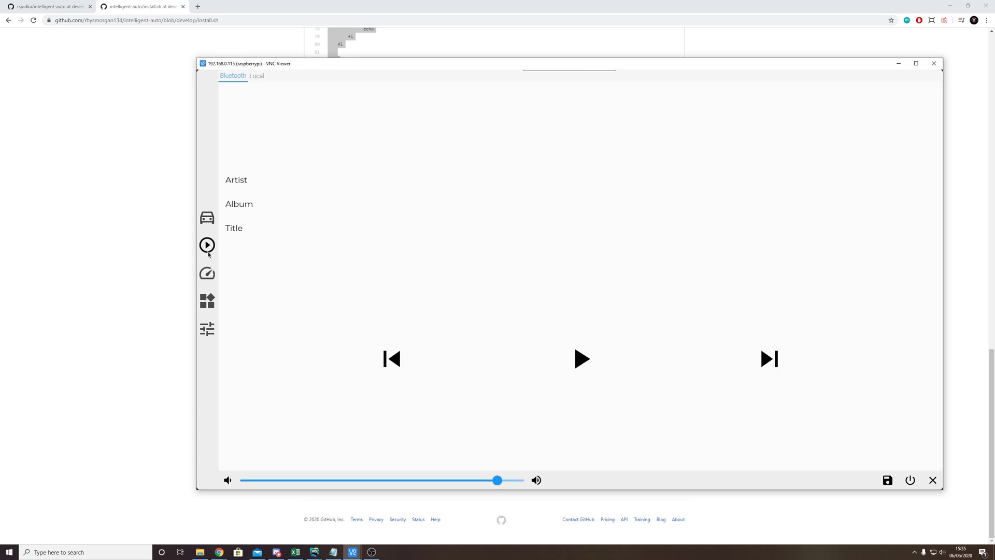
{"action": "left_click", "coordinate": [257, 76]}
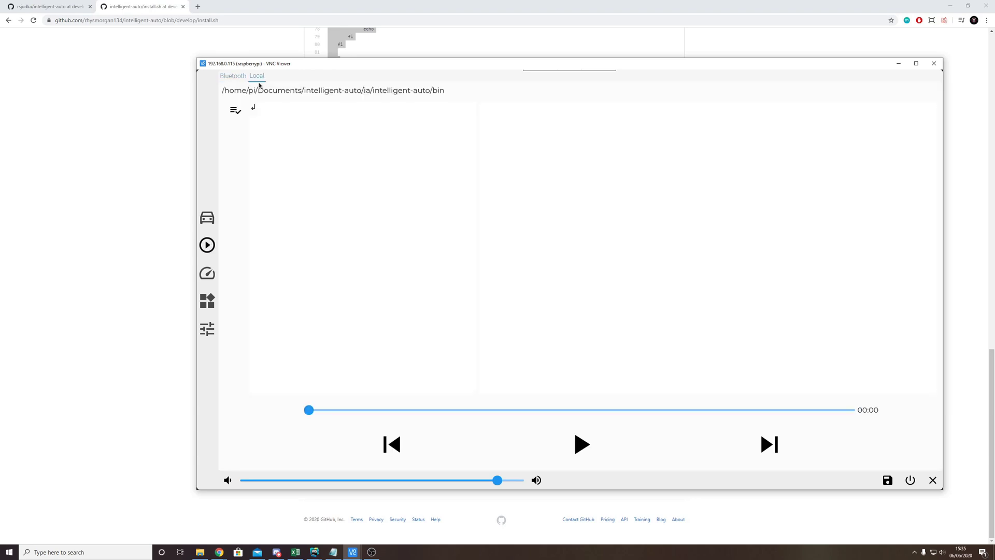
{"action": "left_click", "coordinate": [240, 77]}
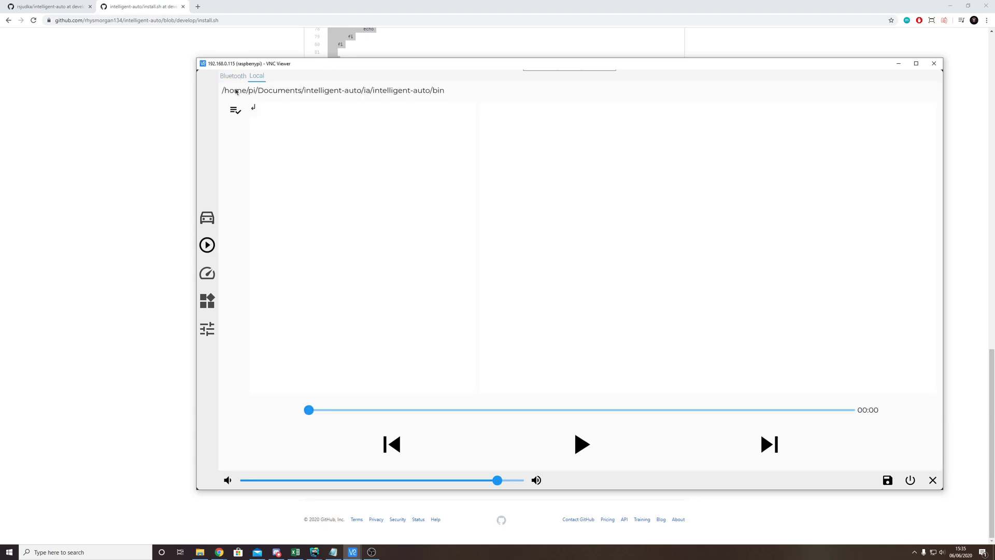
{"action": "left_click", "coordinate": [207, 273]}
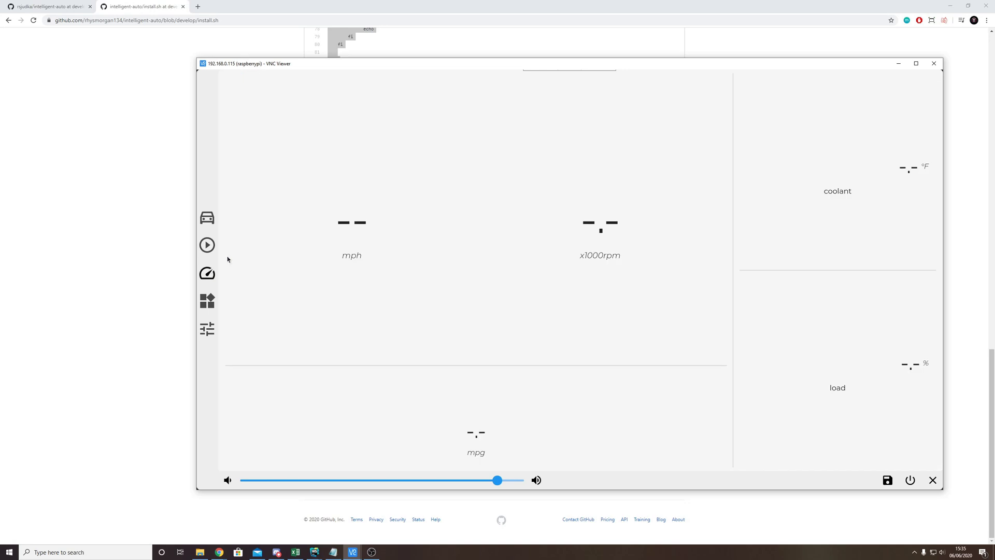
{"action": "left_click", "coordinate": [211, 305]}
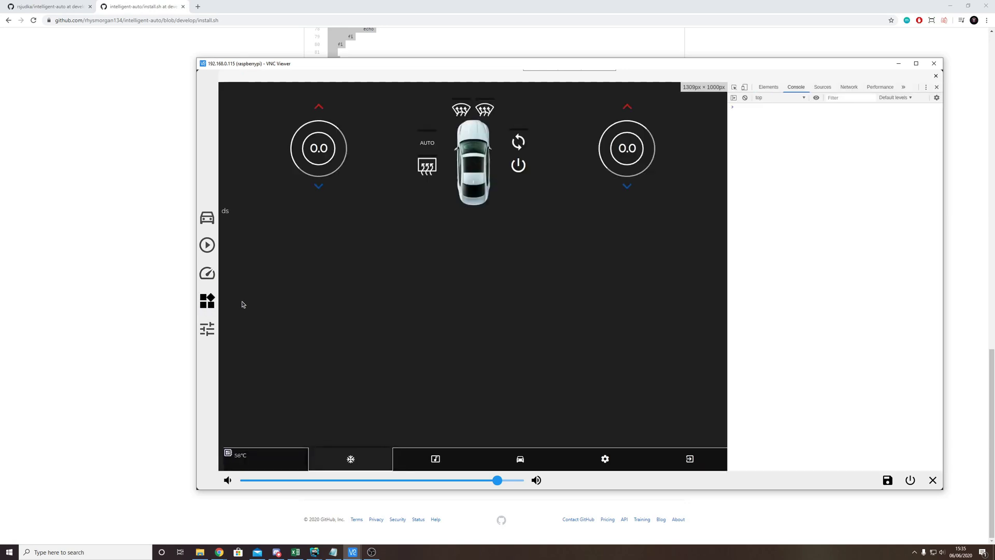
{"action": "left_click", "coordinate": [936, 78]}
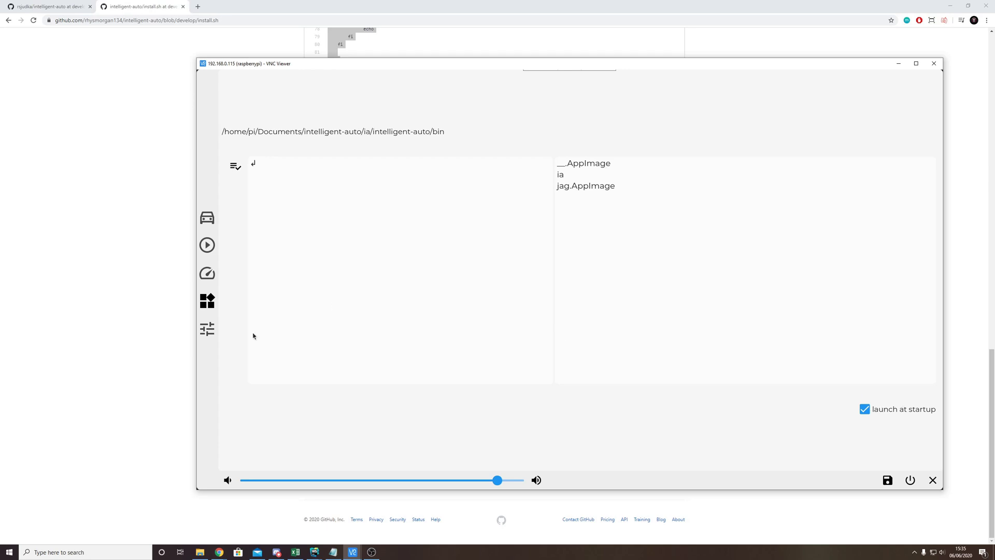
Open the Layout settings and cycle Quick View back to volume.
{"action": "left_click", "coordinate": [213, 330]}
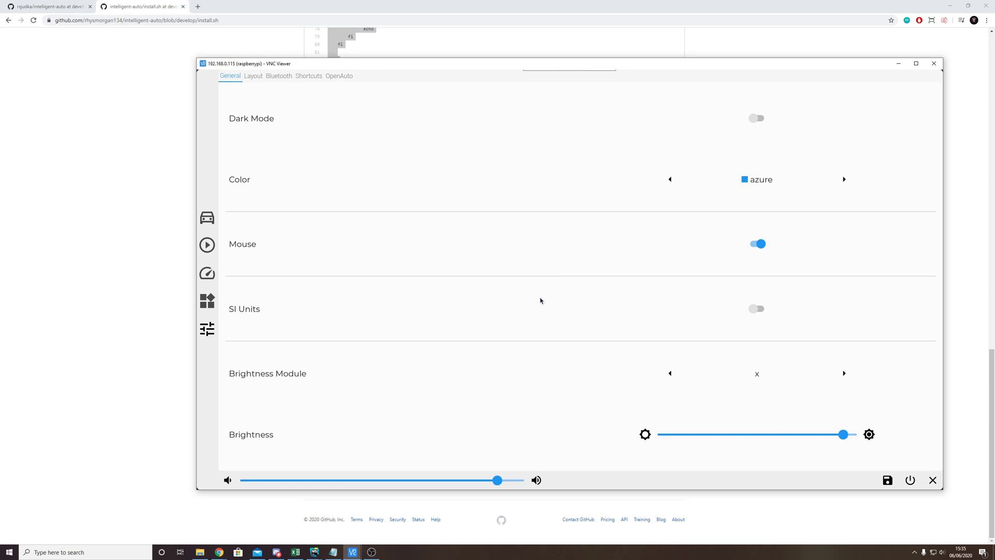
{"action": "left_click", "coordinate": [253, 76]}
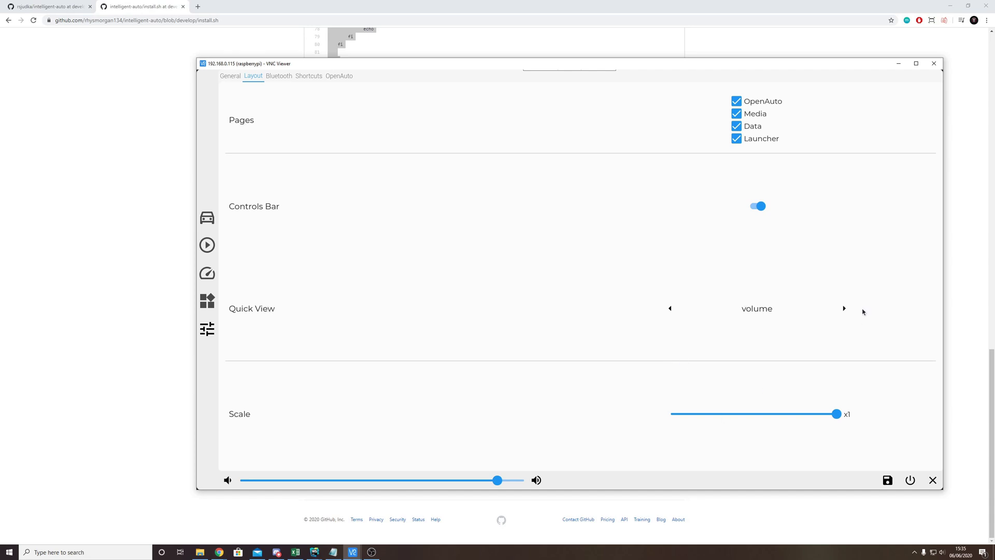
{"action": "left_click", "coordinate": [843, 308]}
{"action": "left_click", "coordinate": [843, 308]}
{"action": "left_click", "coordinate": [844, 308]}
{"action": "left_click", "coordinate": [843, 309]}
Toggle Controls Bar off and back on, then view the Bluetooth and Shortcuts tabs.
{"action": "left_click", "coordinate": [758, 206]}
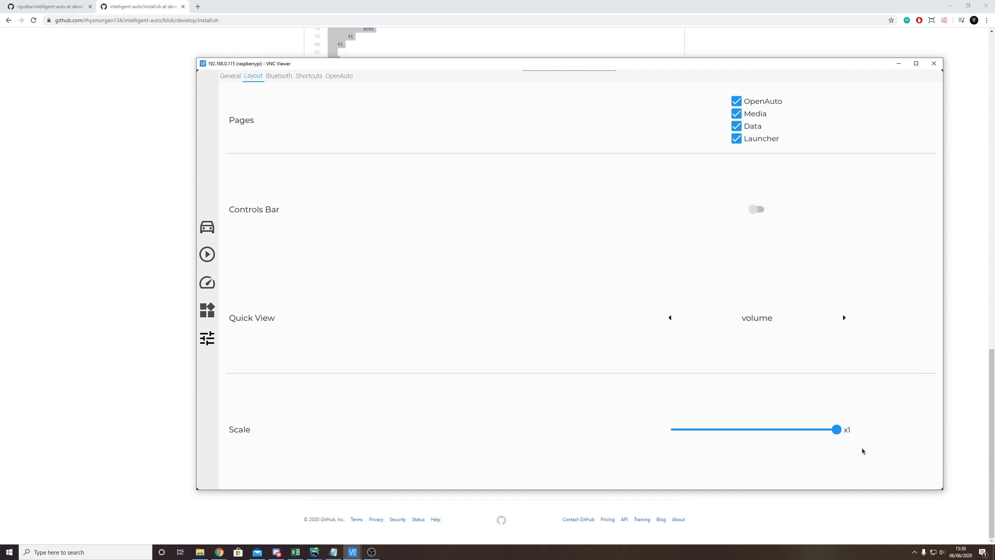
{"action": "left_click", "coordinate": [757, 209]}
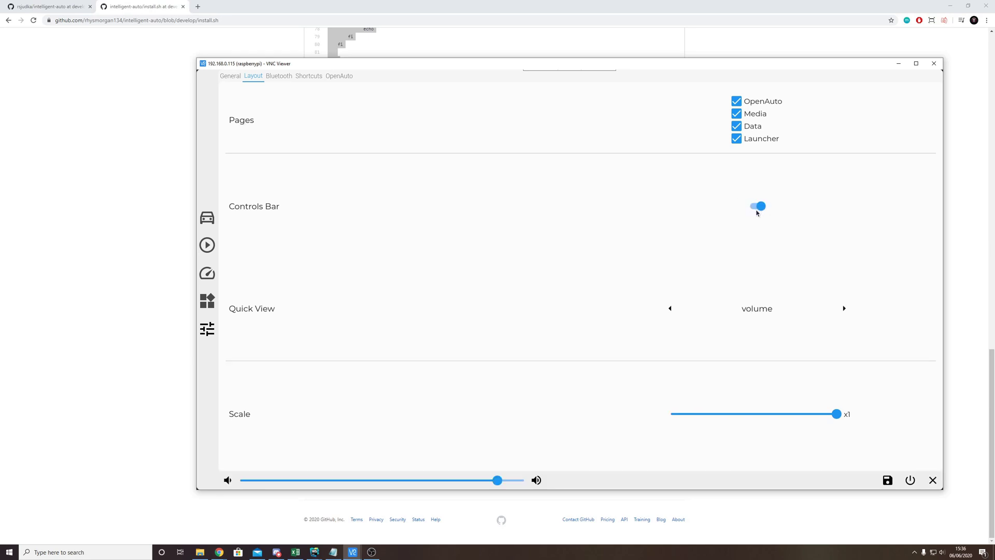
{"action": "left_click", "coordinate": [278, 76]}
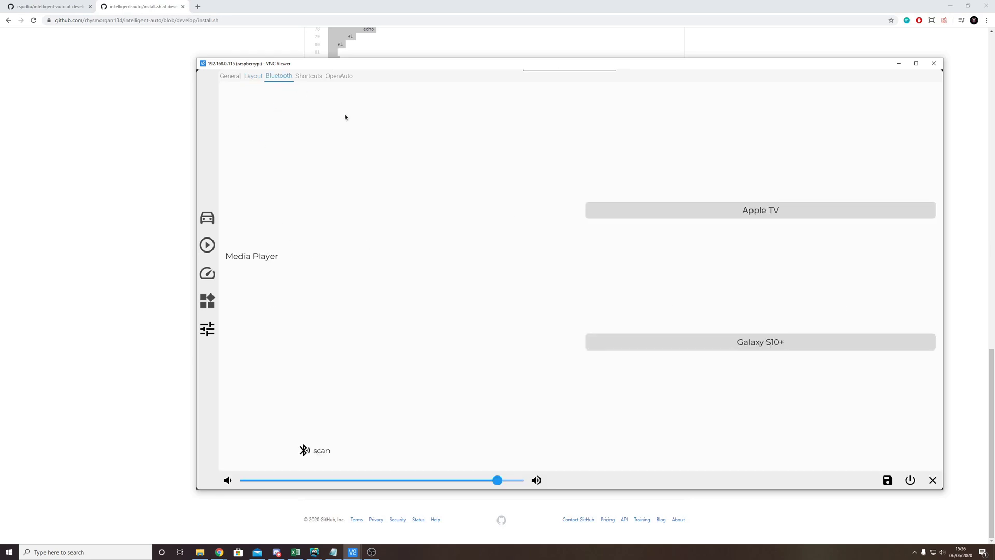
{"action": "left_click", "coordinate": [307, 77]}
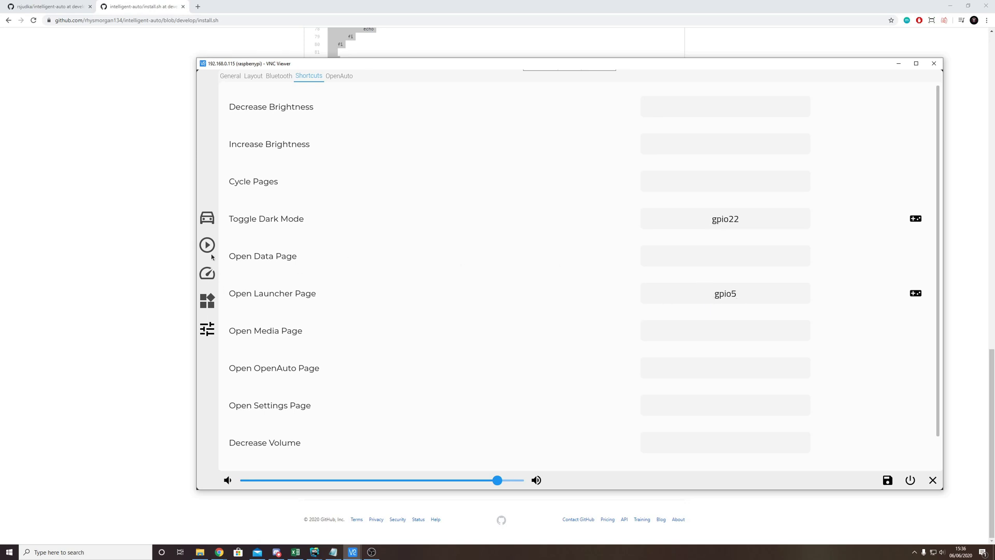
Scroll through the Shortcuts list and switch to the OpenAuto settings tab.
{"action": "scroll", "coordinate": [346, 280], "scroll_direction": "down", "scroll_amount": 1}
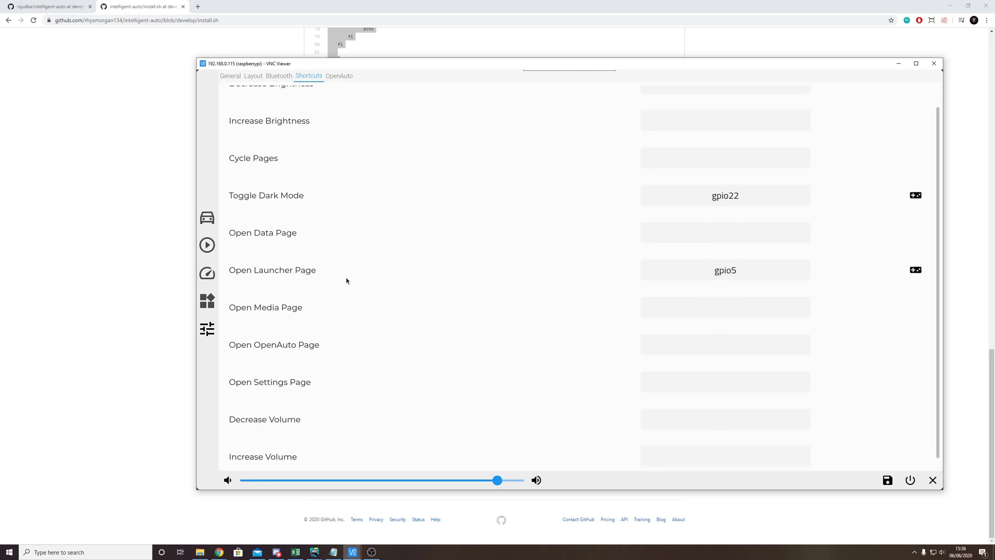
{"action": "scroll", "coordinate": [346, 281], "scroll_direction": "down", "scroll_amount": 1}
{"action": "scroll", "coordinate": [346, 281], "scroll_direction": "up", "scroll_amount": 1}
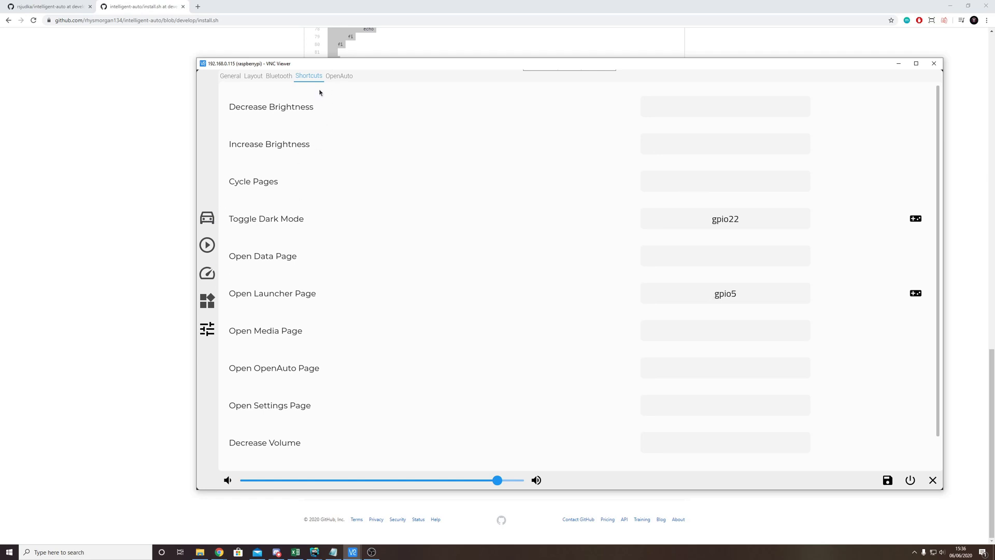
{"action": "left_click", "coordinate": [346, 79]}
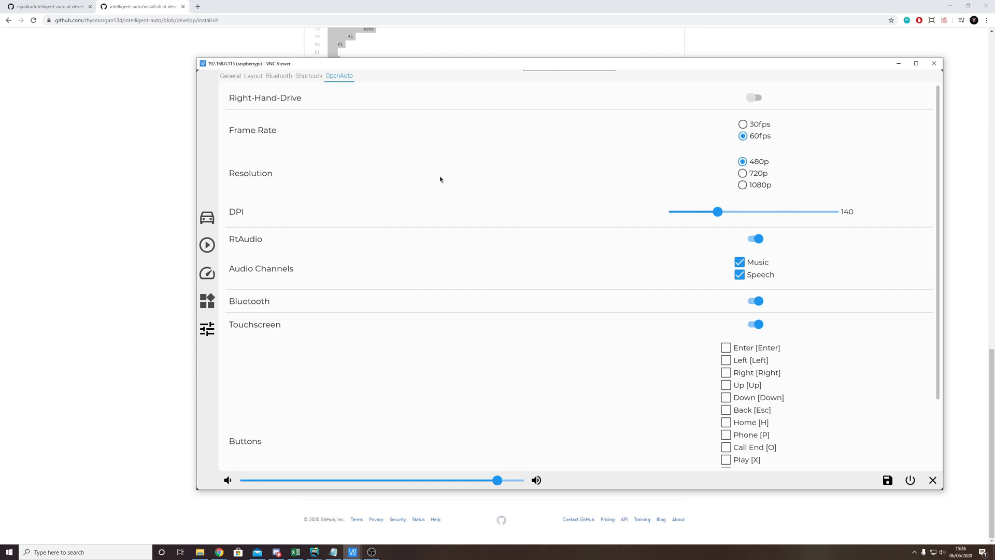
Scroll through the OpenAuto options, then quit IntelligentAuto.
{"action": "scroll", "coordinate": [684, 273], "scroll_direction": "down", "scroll_amount": 3}
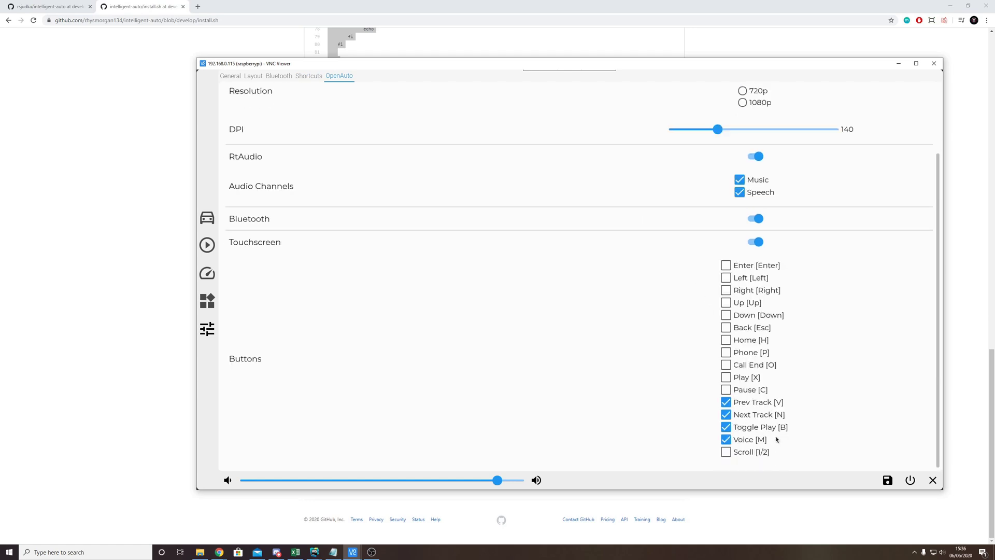
{"action": "scroll", "coordinate": [679, 289], "scroll_direction": "up", "scroll_amount": 3}
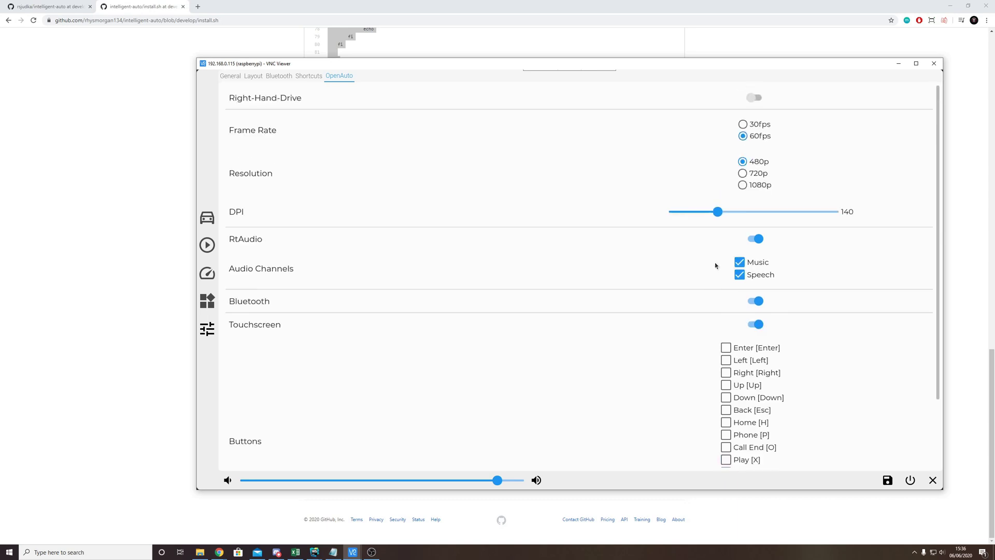
{"action": "left_click", "coordinate": [932, 481]}
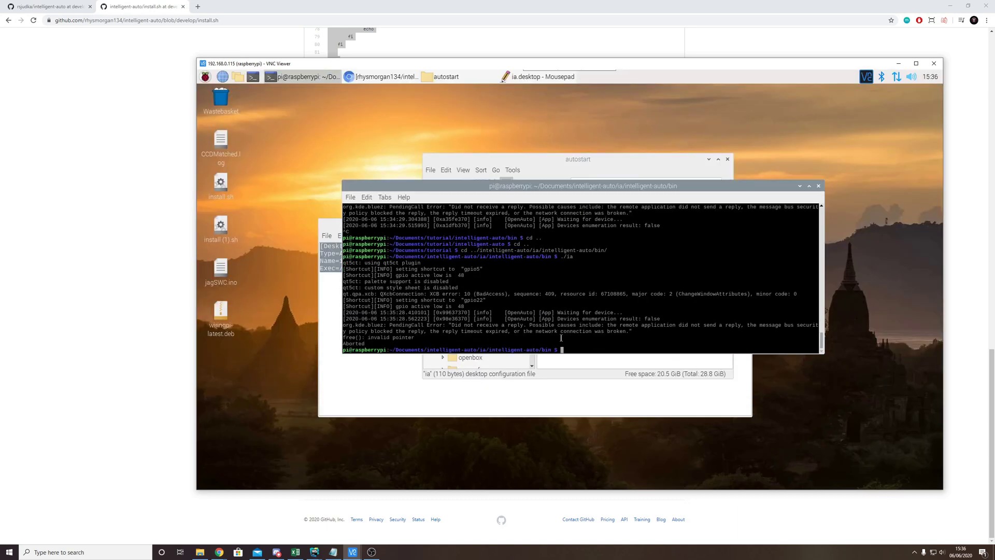